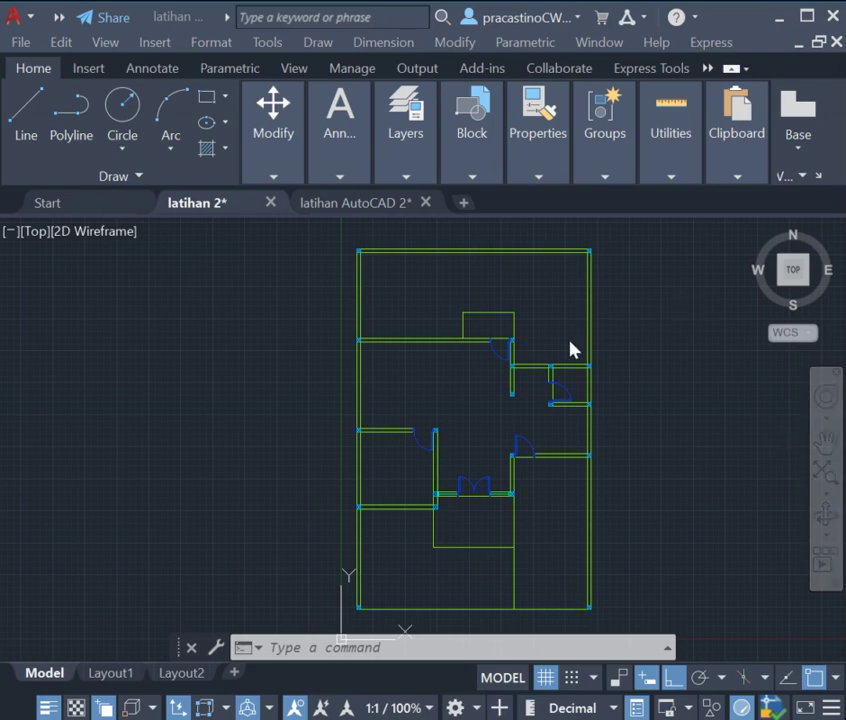
- Zoom in on the small bathroom at the right side of the latihan 2 floor plan
scroll(568, 350, up, 3)
scroll(585, 429, up, 2)
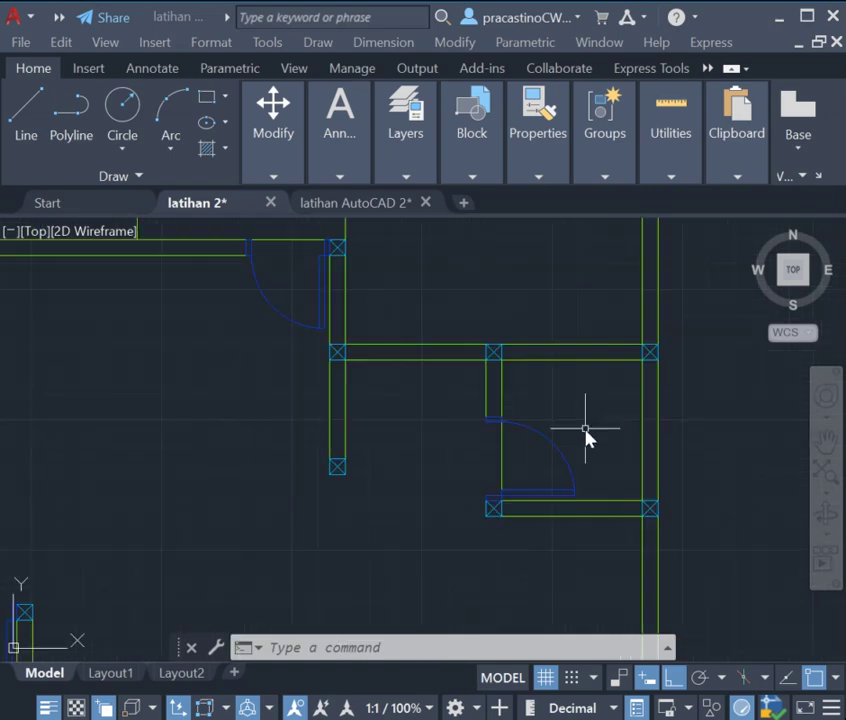
mouse_move(575, 705)
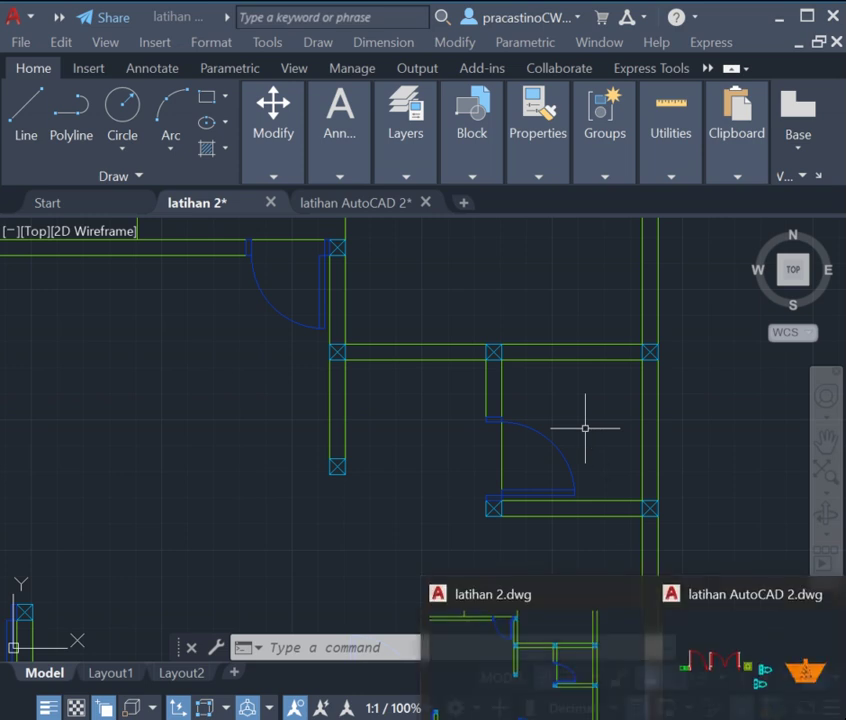
- Copy the upper toilet block from the latihan AutoCAD 2 drawing
click(678, 705)
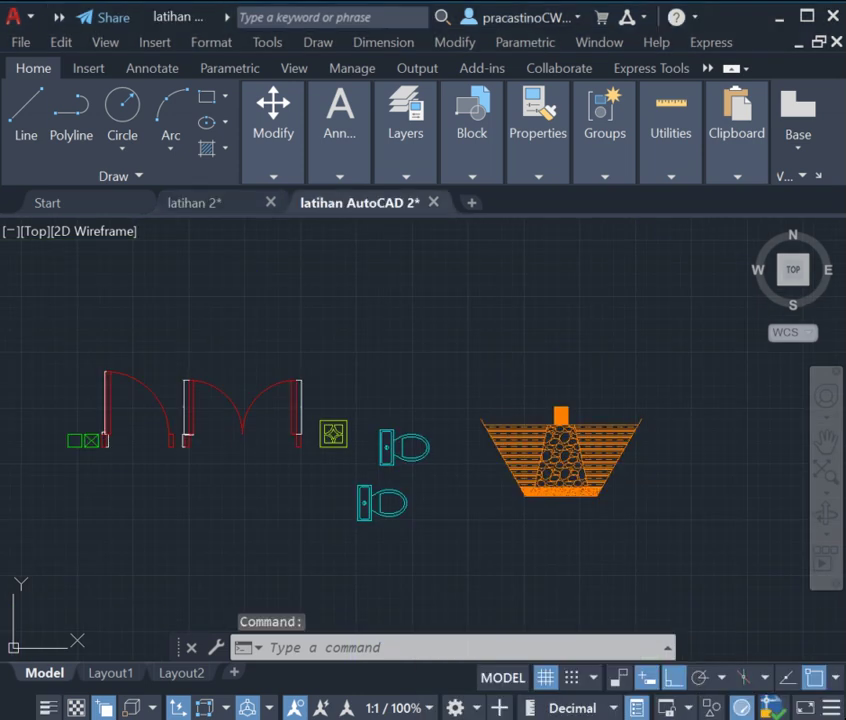
click(390, 457)
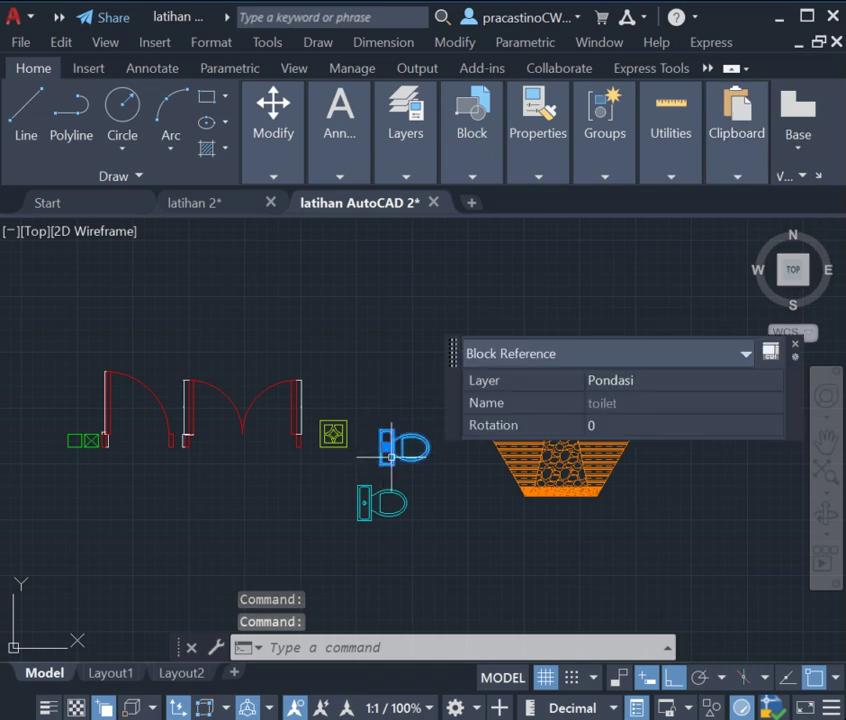
key(ctrl+c)
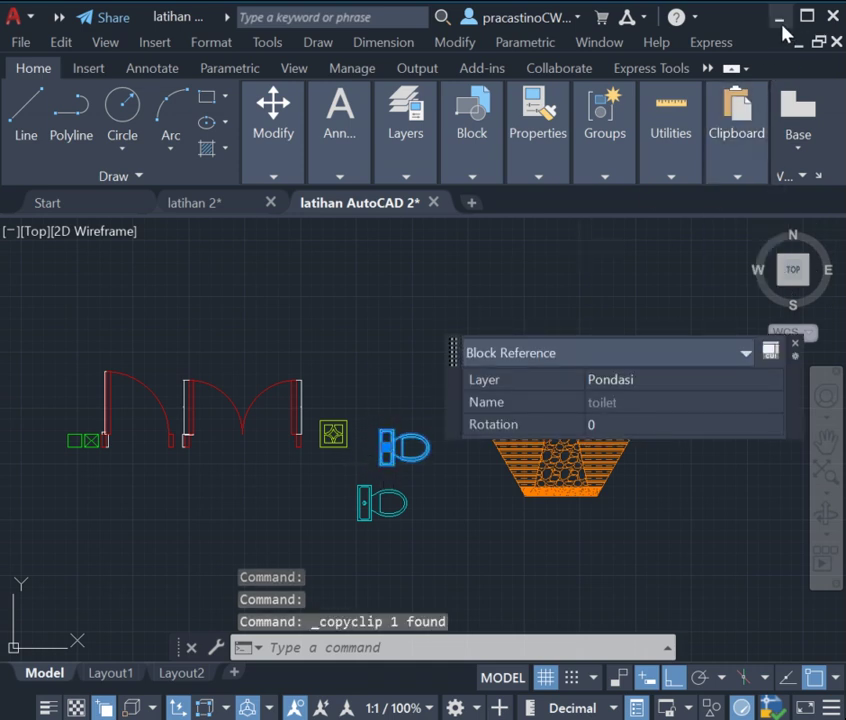
- Paste the toilet block into the small bathroom of latihan 2
click(779, 16)
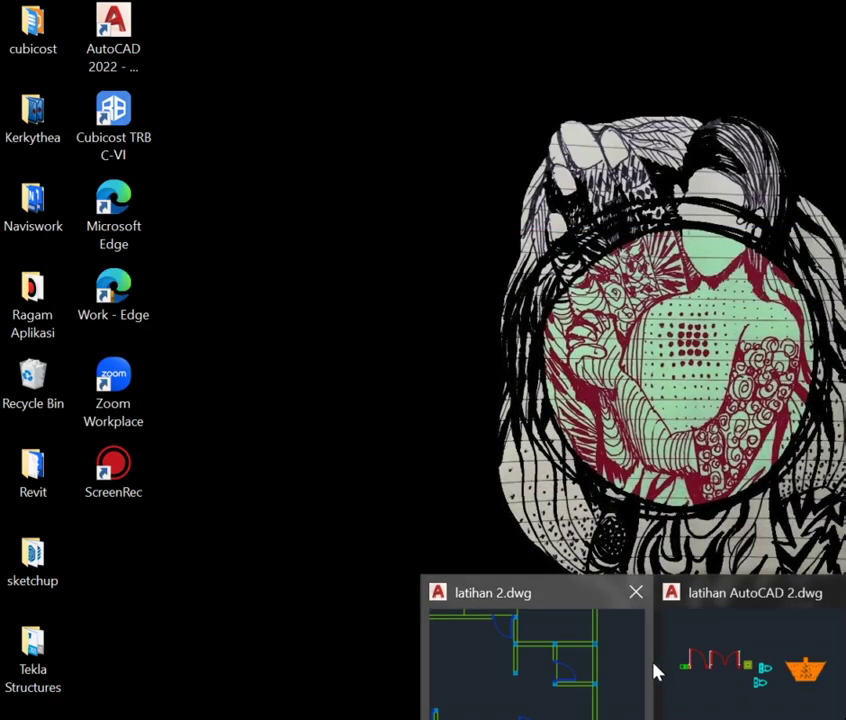
click(654, 668)
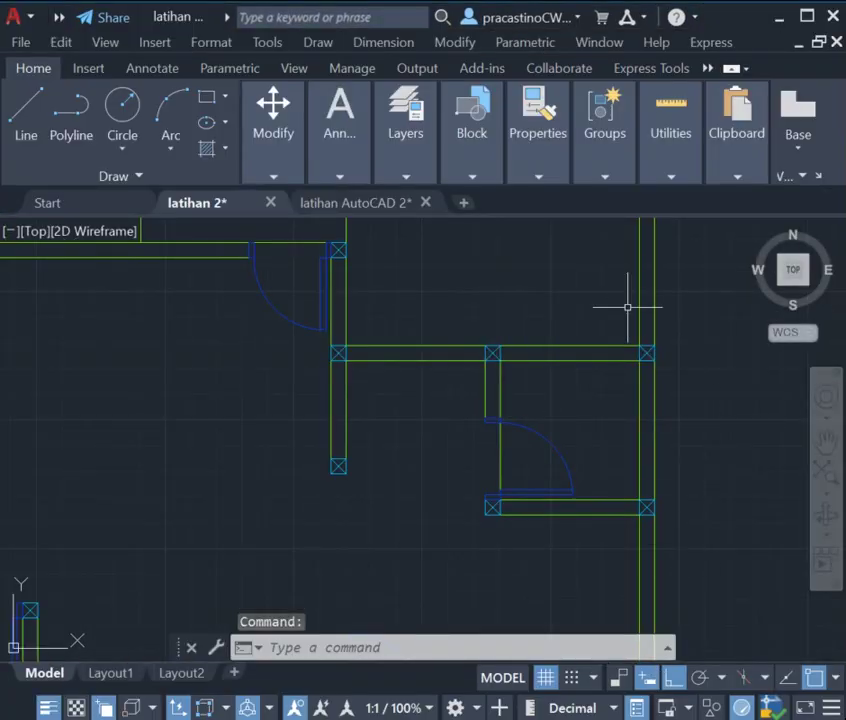
key(ctrl+v)
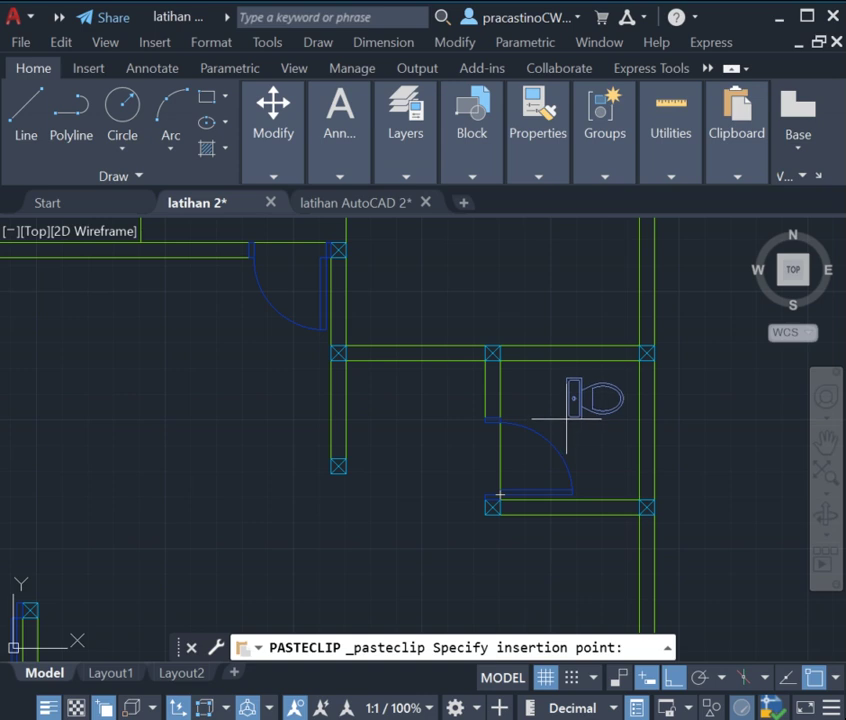
click(570, 412)
- Select the pasted toilet and start the RO rotate command on it
click(576, 408)
click(565, 401)
text(r)
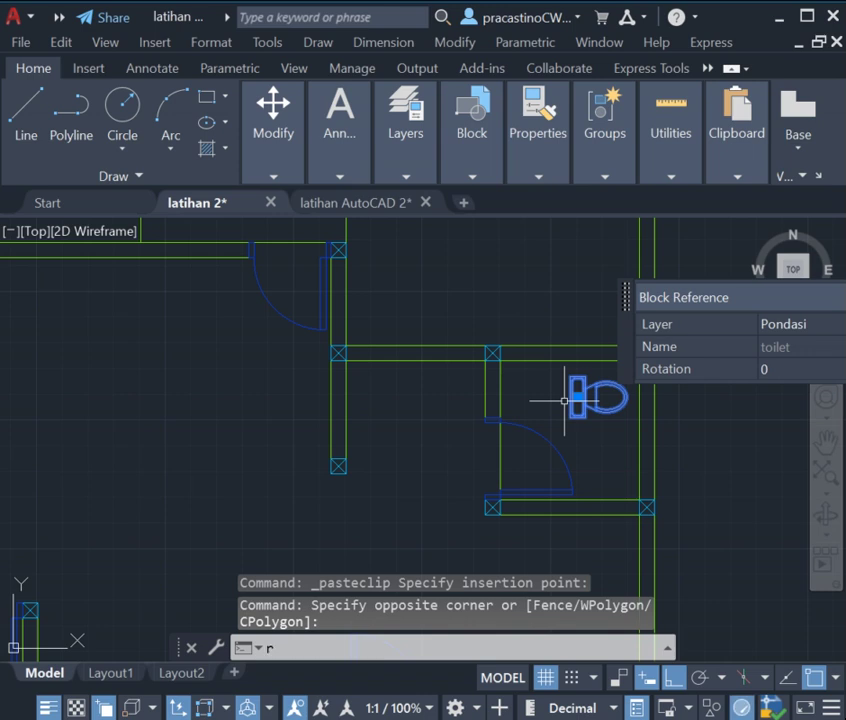
text(o)
key(Return)
- Rotate the toilet 180° so its bowl faces the door, then reselect it
click(570, 397)
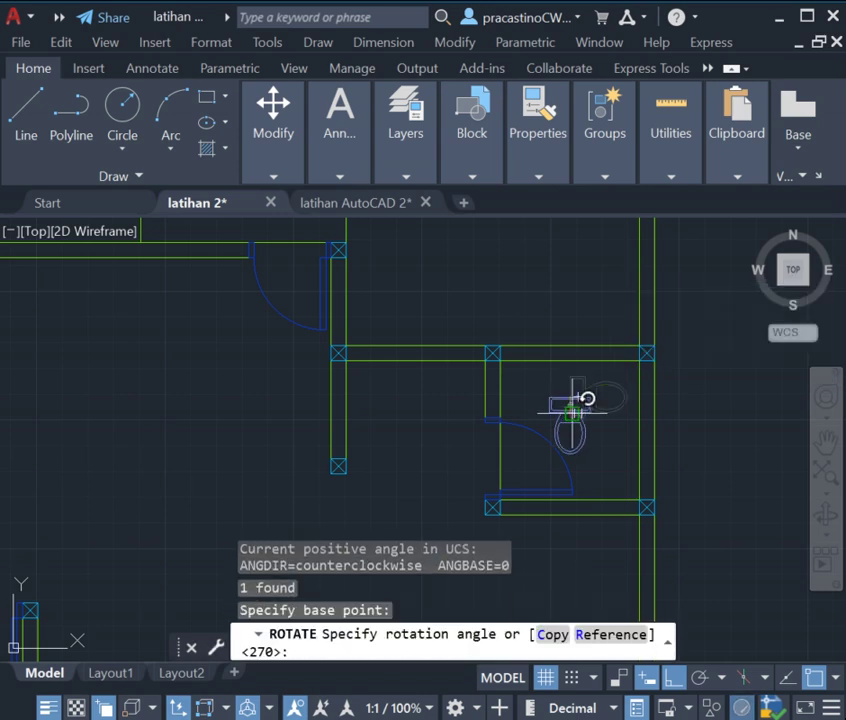
click(511, 388)
click(546, 392)
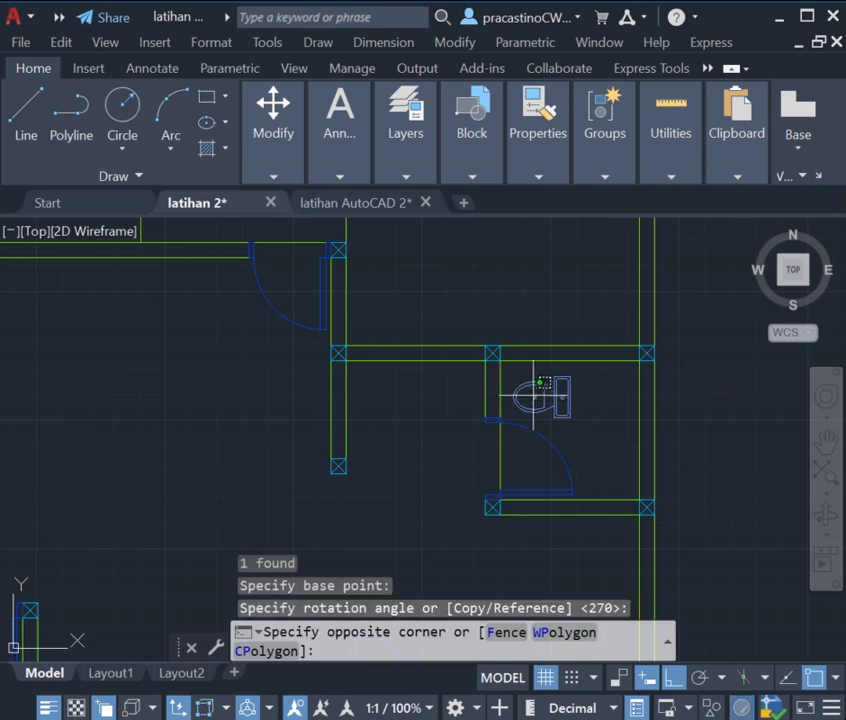
click(525, 381)
- Move the toilet rightward toward the bathroom's right wall
text(m)
key(Return)
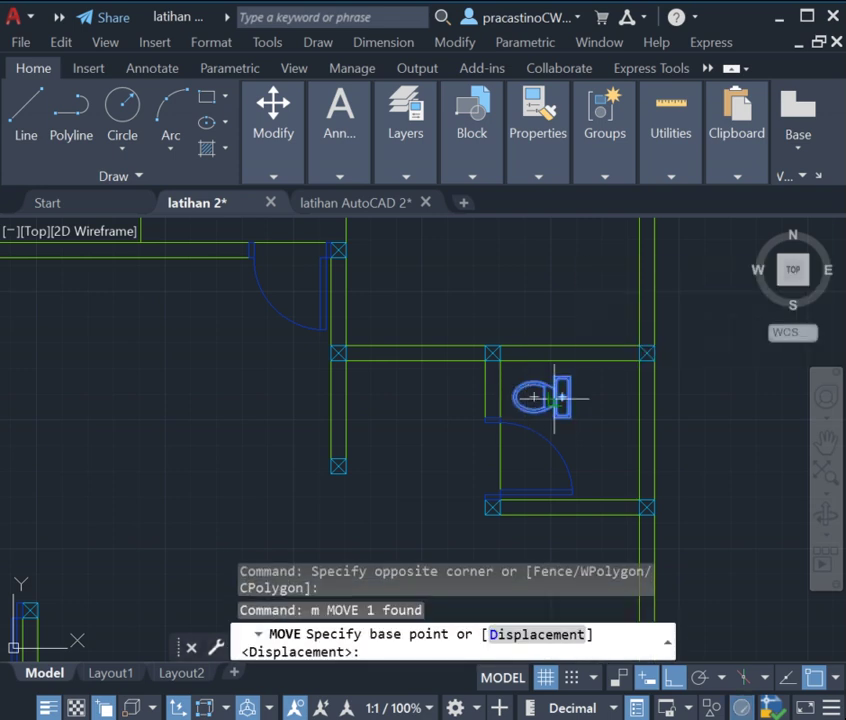
scroll(550, 398, up, 5)
scroll(577, 364, down, 2)
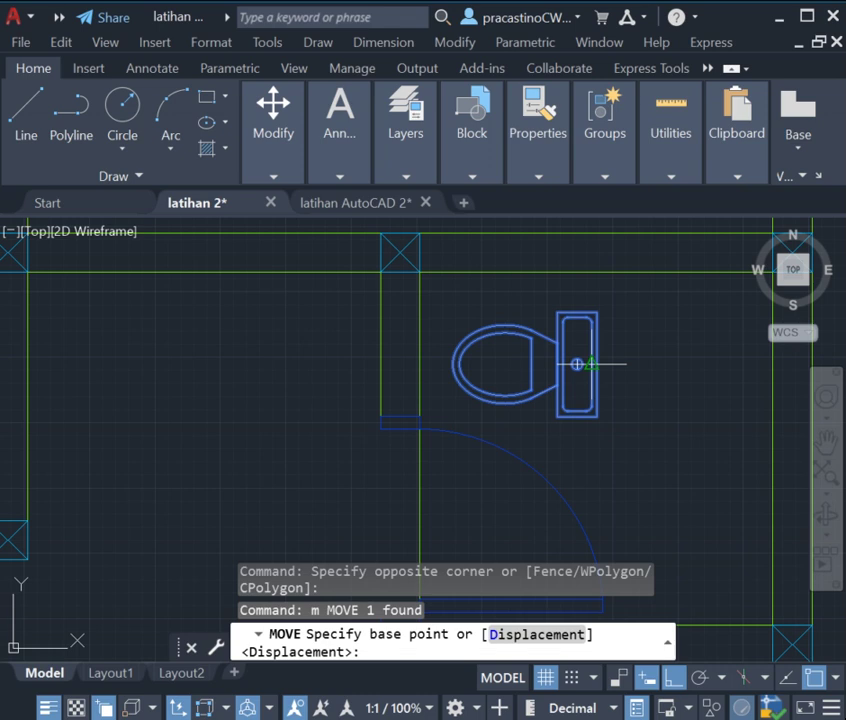
click(577, 364)
click(762, 363)
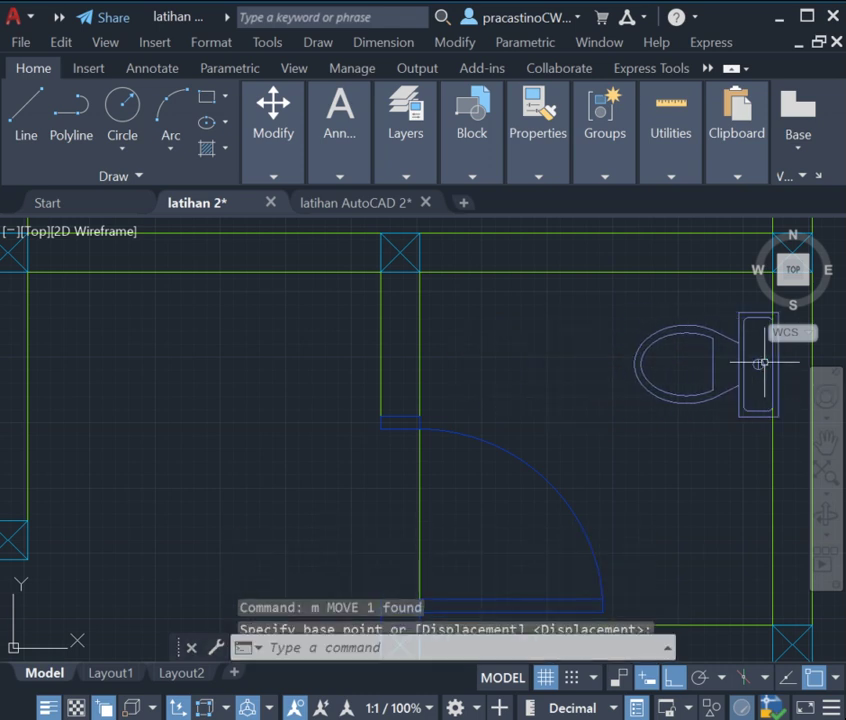
click(762, 363)
scroll(736, 396, up, 3)
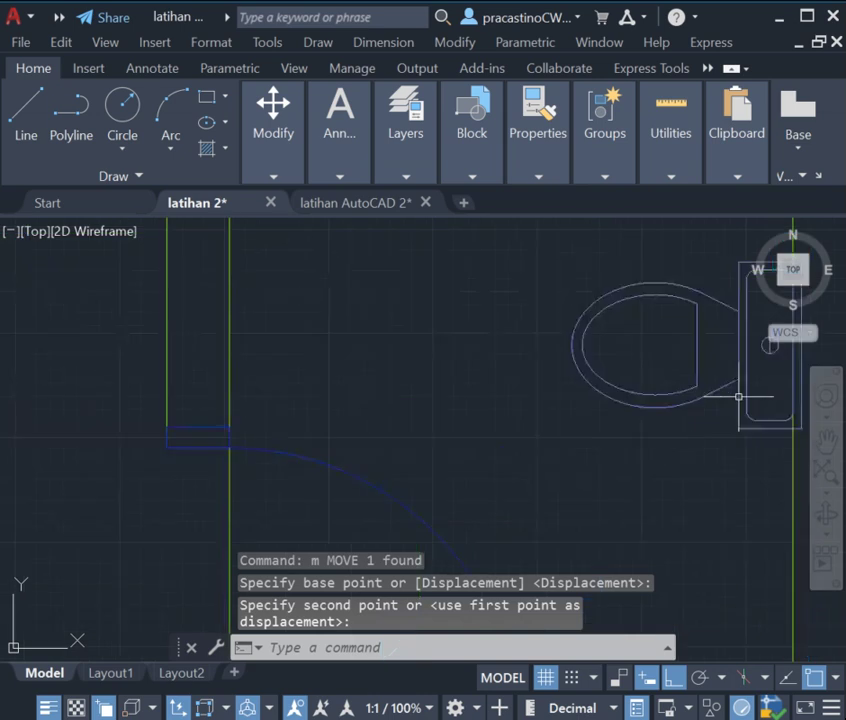
scroll(738, 396, up, 2)
click(738, 396)
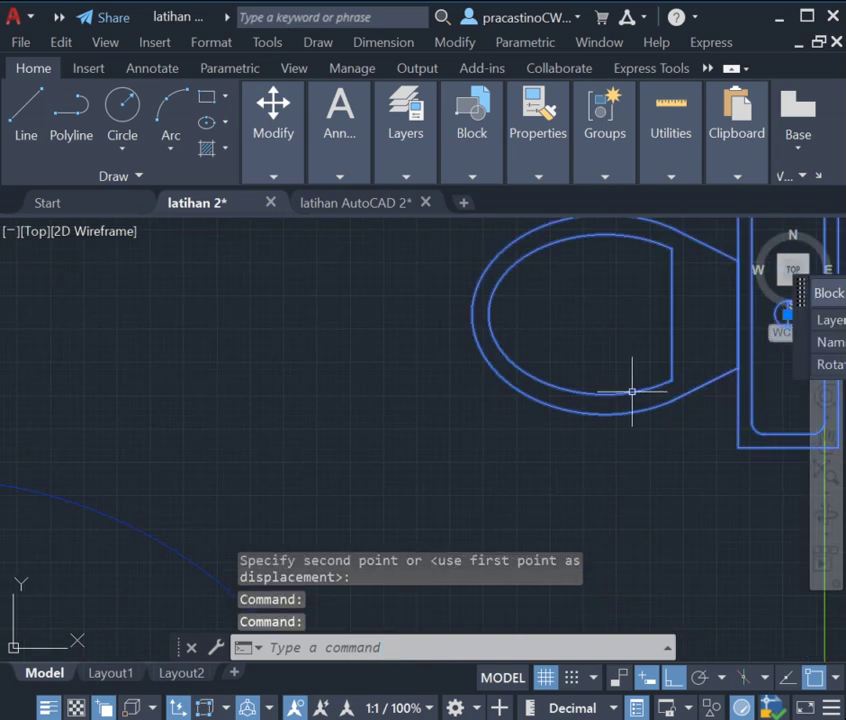
scroll(586, 396, down, 1)
- Move the toilet again so its tank sits flush against the right wall
text(m)
key(Return)
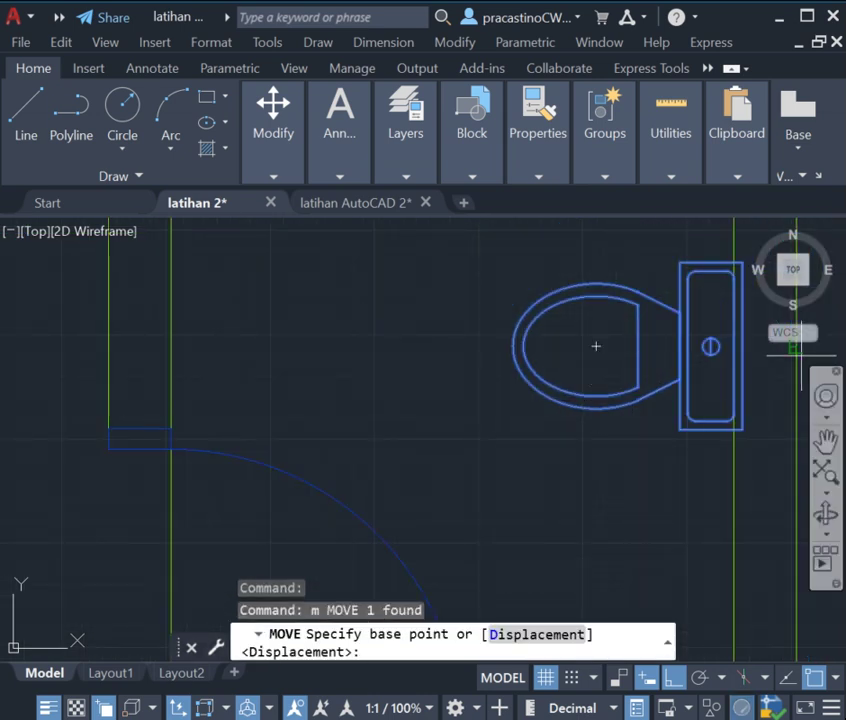
click(710, 346)
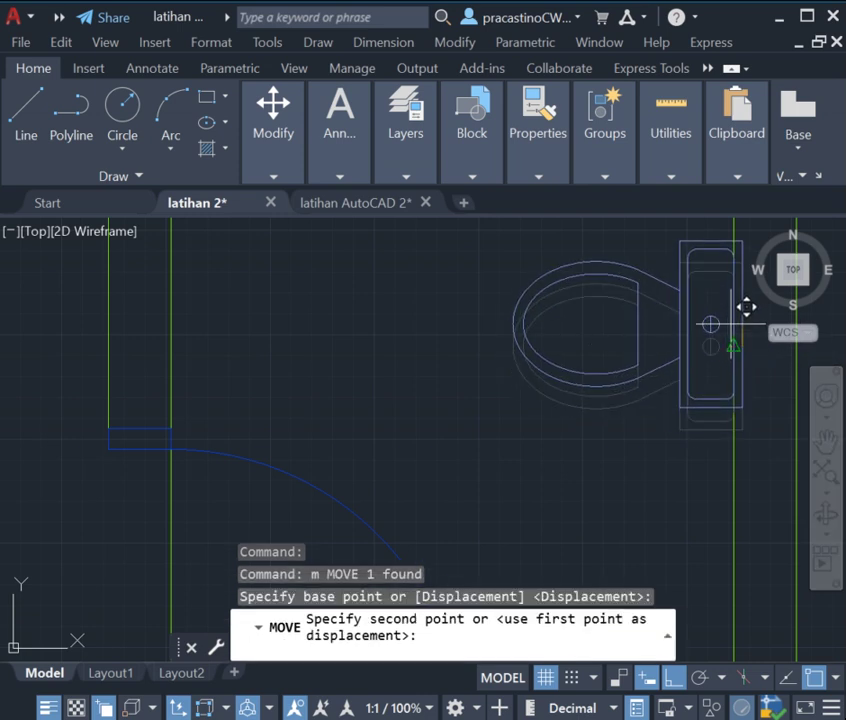
click(727, 328)
scroll(680, 390, down, 4)
scroll(618, 428, up, 2)
scroll(625, 413, up, 2)
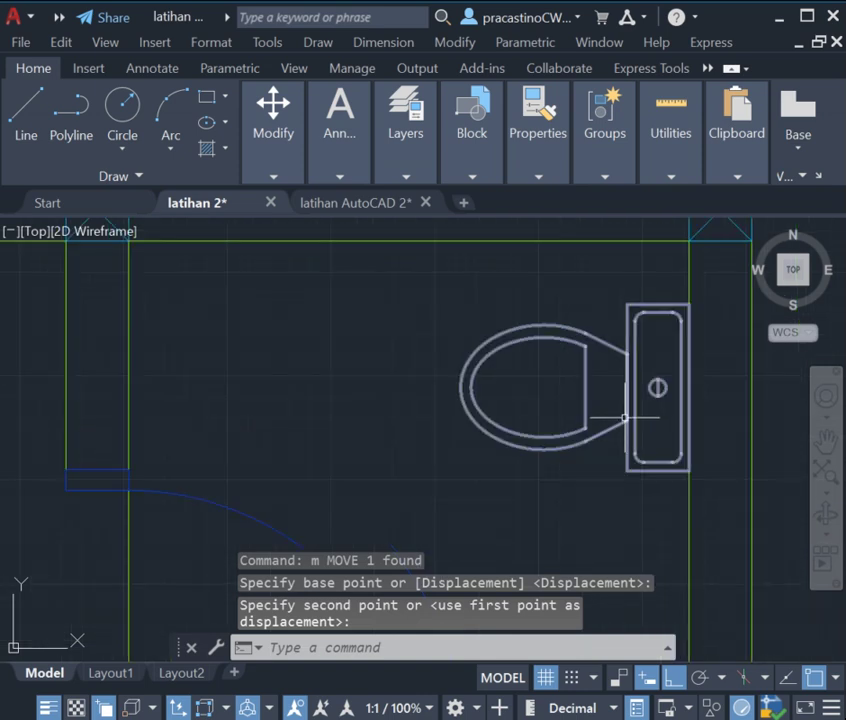
scroll(690, 330, down, 2)
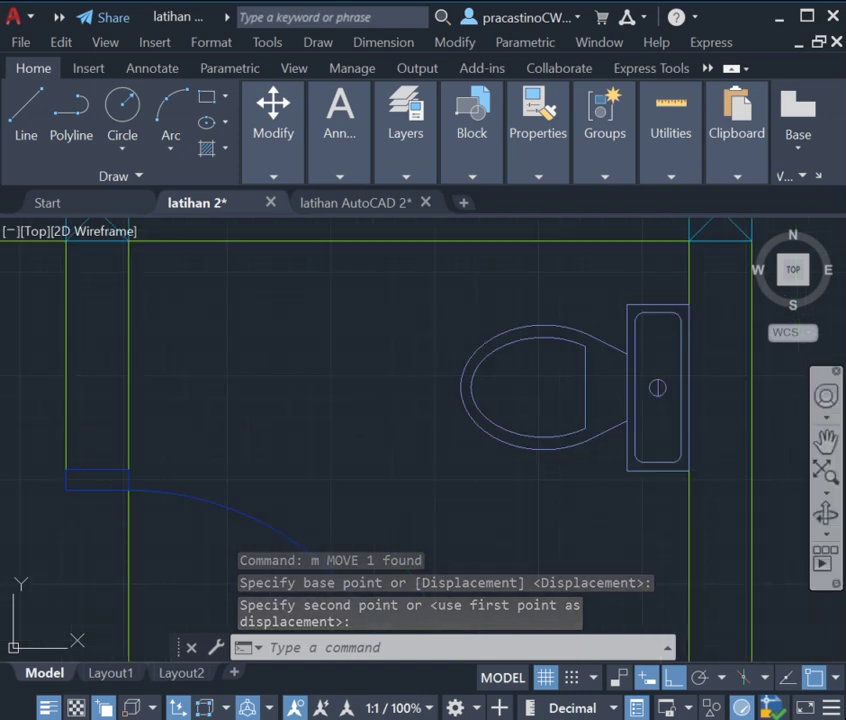
scroll(690, 330, up, 2)
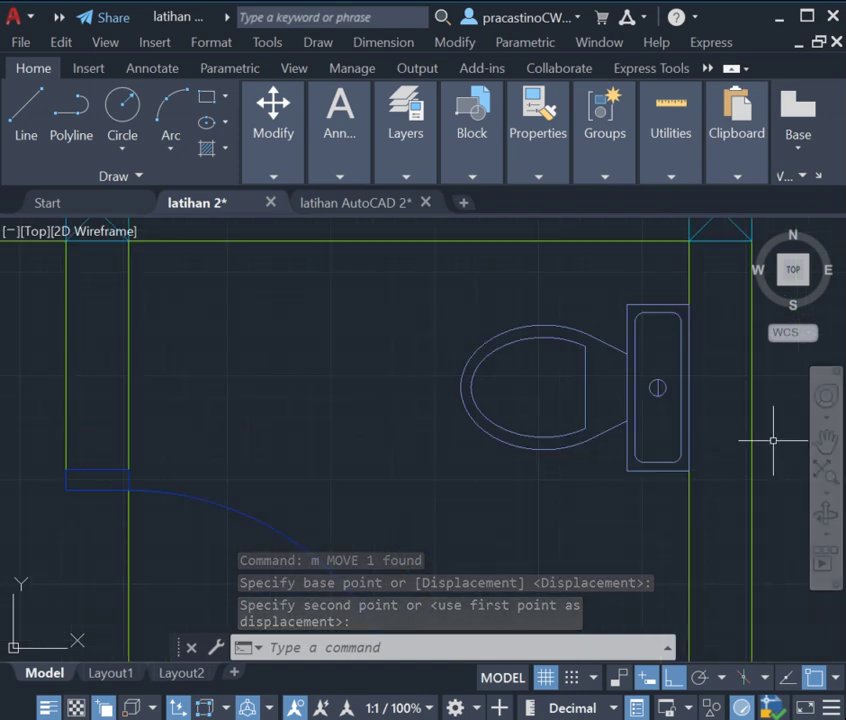
- Reselect the toilet for another move, then cancel it and leave the toilet in place
click(607, 439)
click(596, 410)
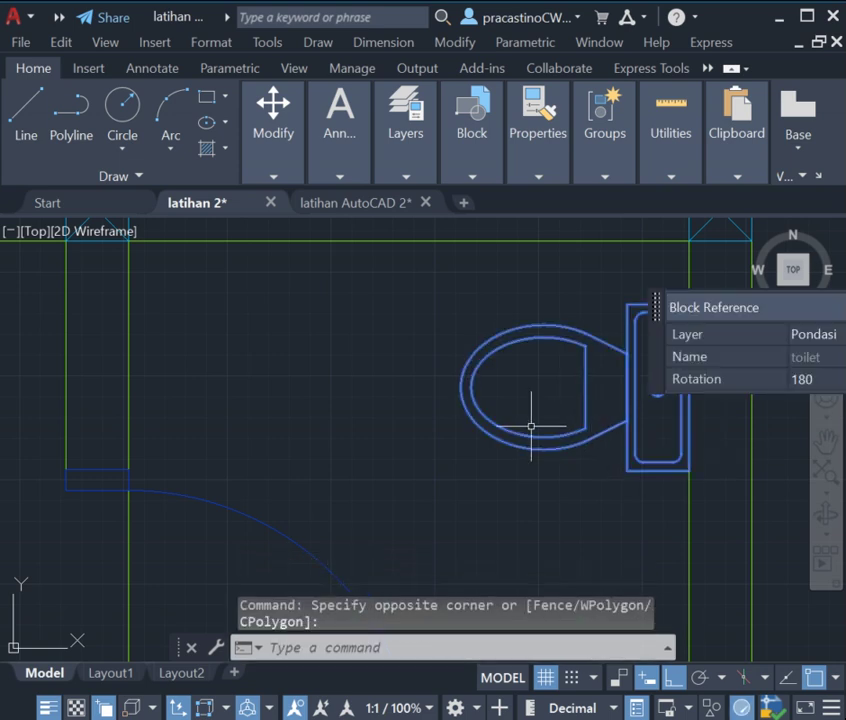
text(m)
key(Return)
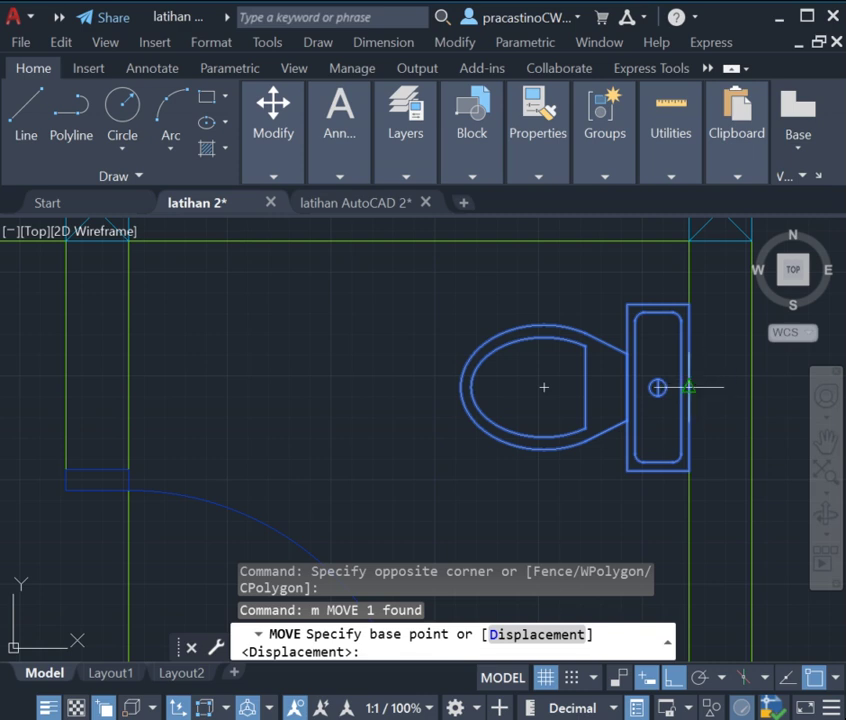
click(689, 387)
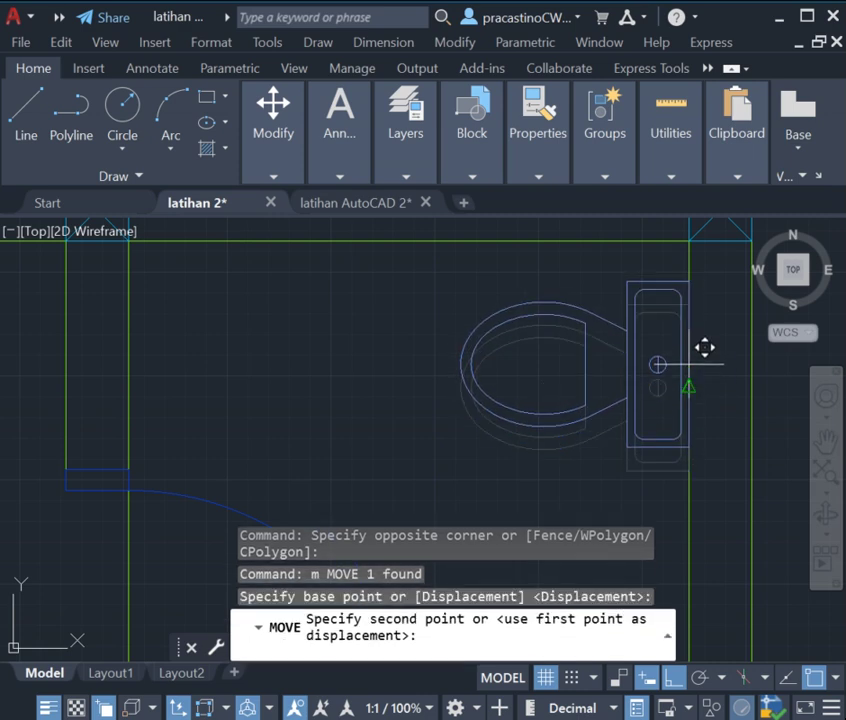
key(Escape)
scroll(665, 384, down, 5)
scroll(614, 359, up, 3)
scroll(624, 498, up, 2)
- Draw the shower tray rectangle below the toilet in the room's corner
text(rec)
key(Return)
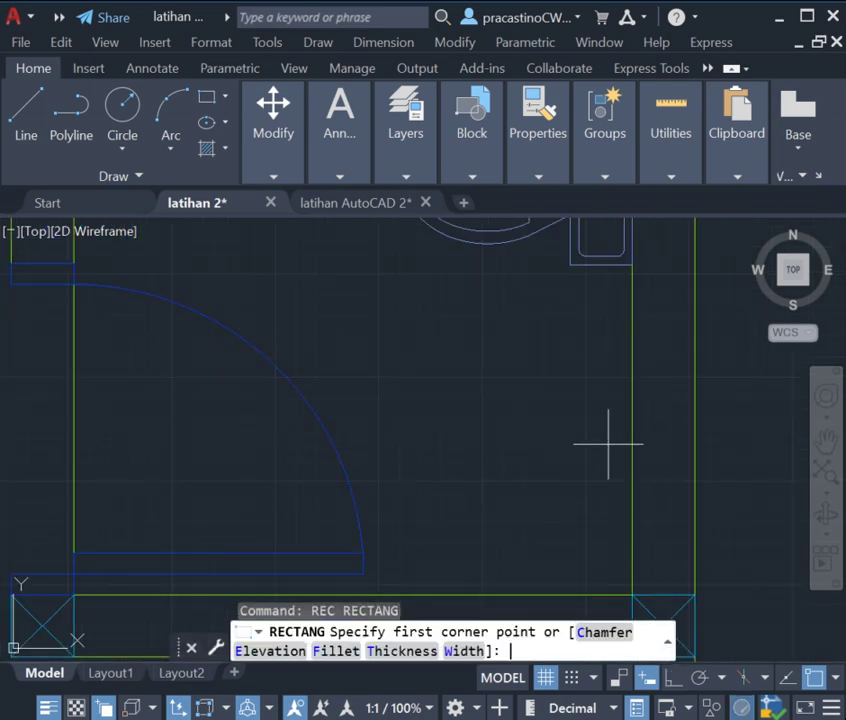
click(632, 586)
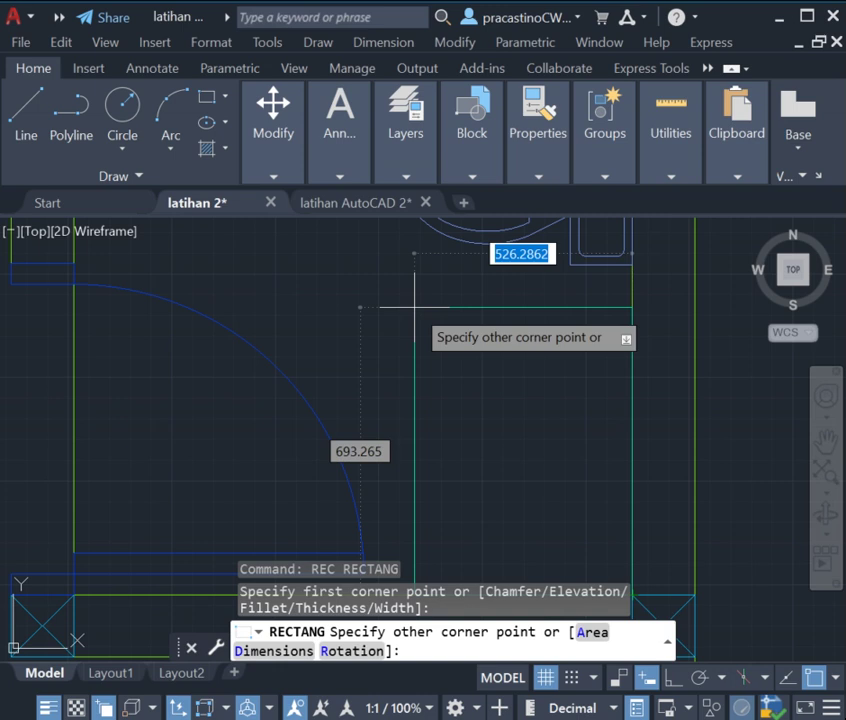
click(415, 302)
scroll(545, 416, down, 4)
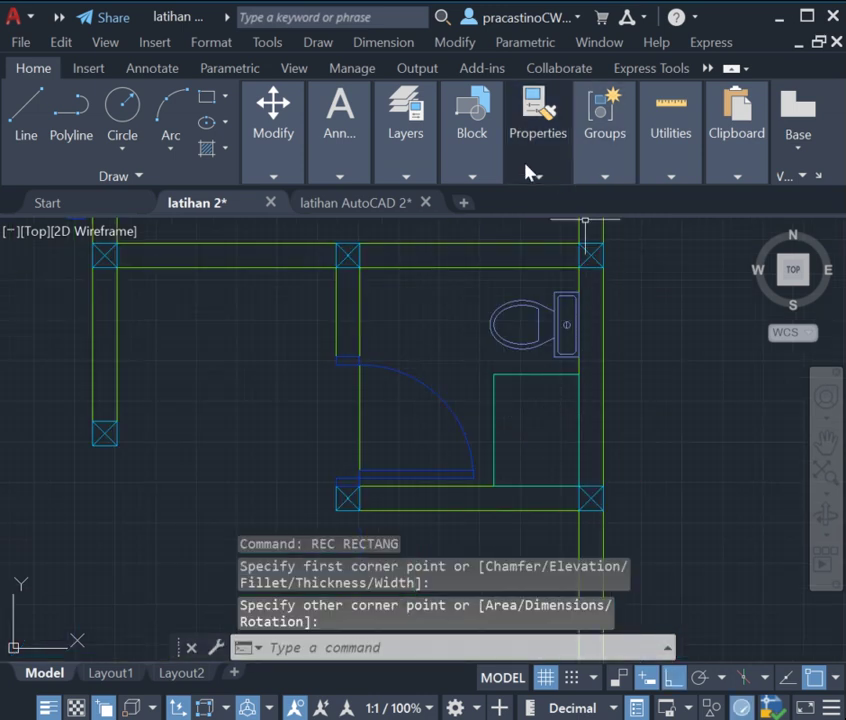
- Make WC the current layer
click(417, 175)
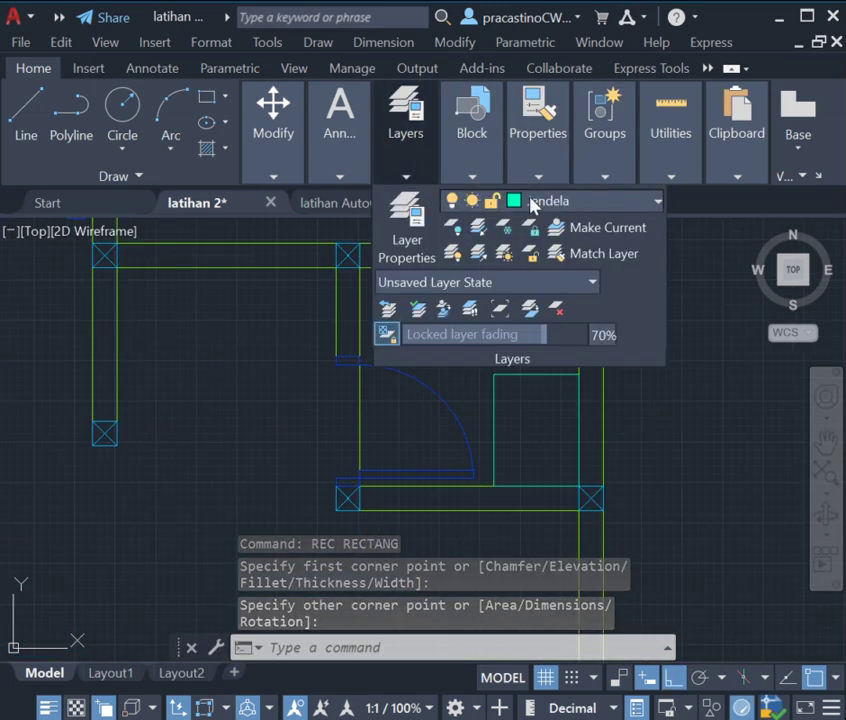
click(533, 201)
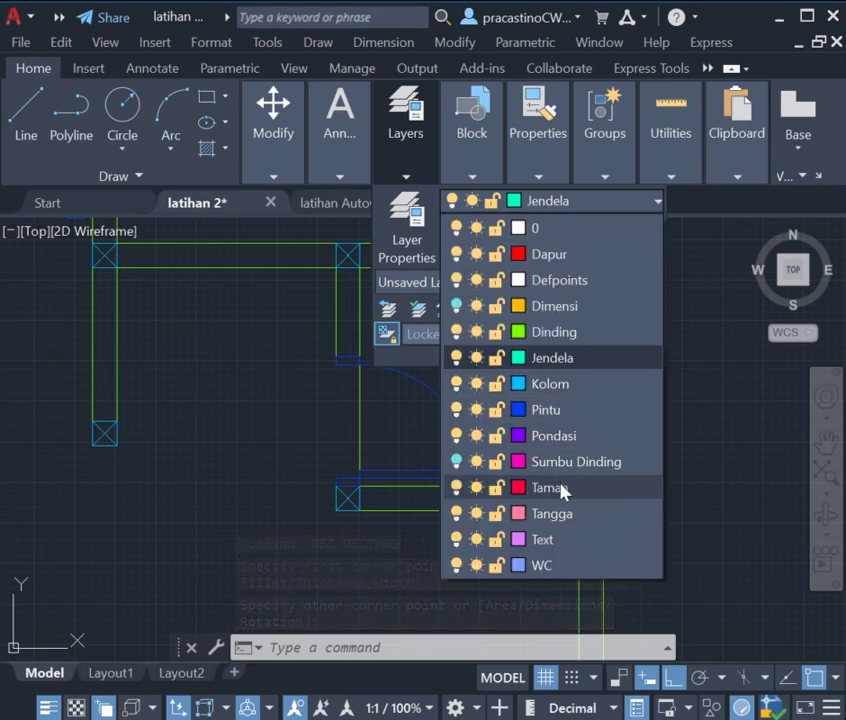
click(565, 566)
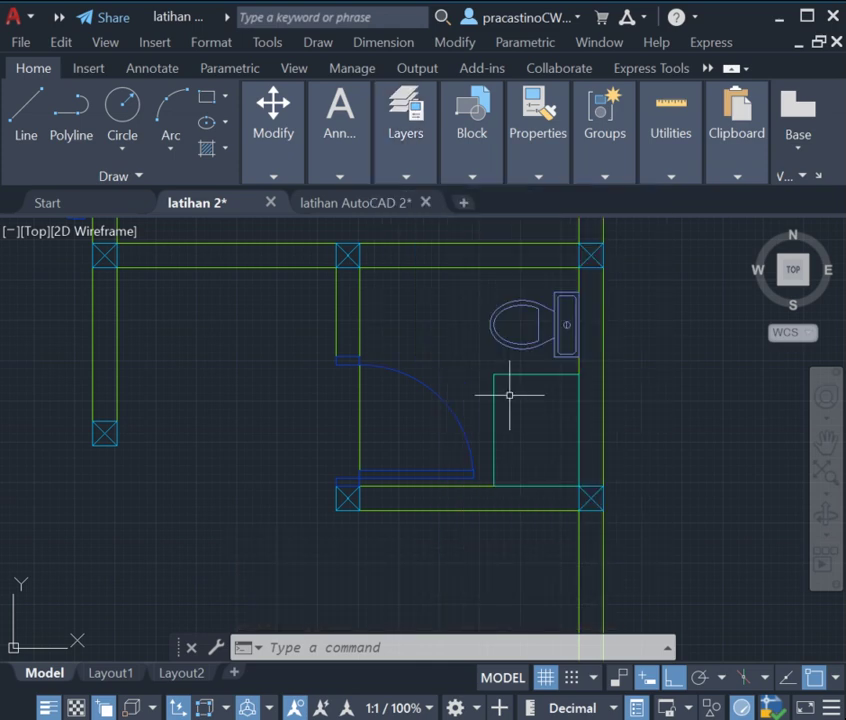
- Put the new rectangle on the WC layer and deselect it
click(497, 388)
click(482, 383)
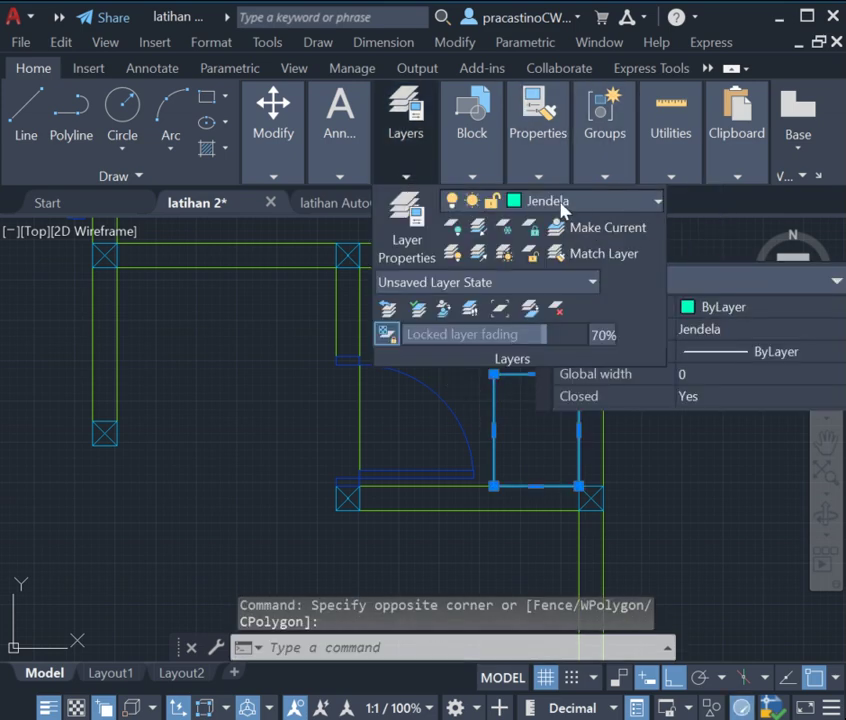
click(568, 208)
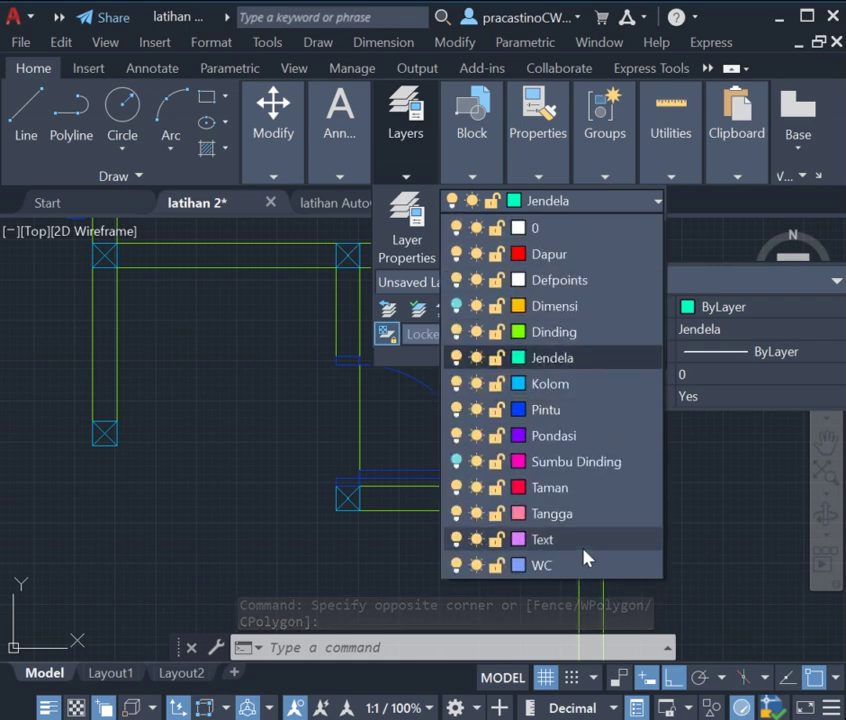
click(584, 566)
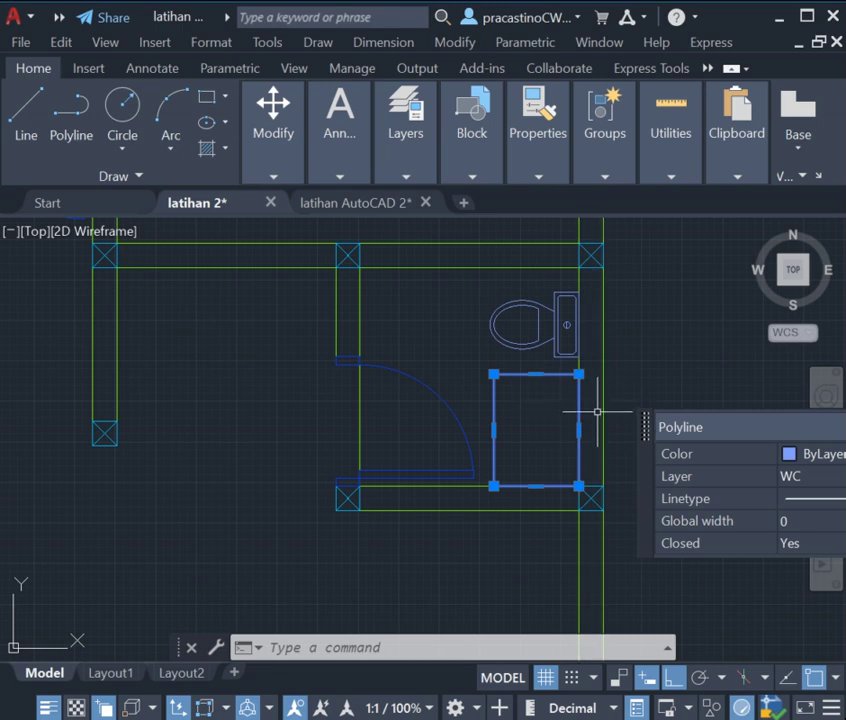
key(Escape)
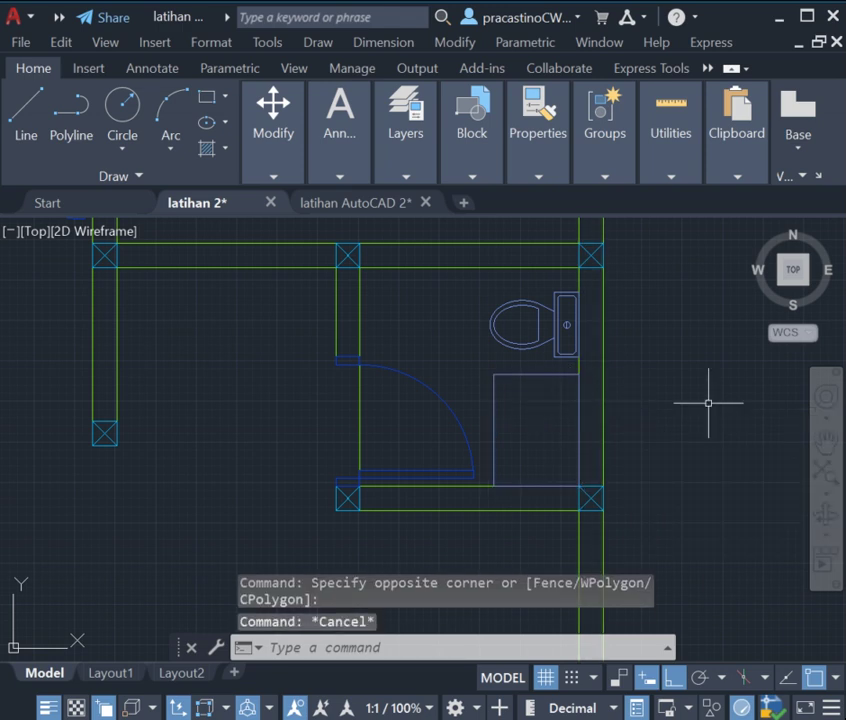
- Offset the shower tray rectangle 100 units inward to form its inner outline
text(o)
key(Return)
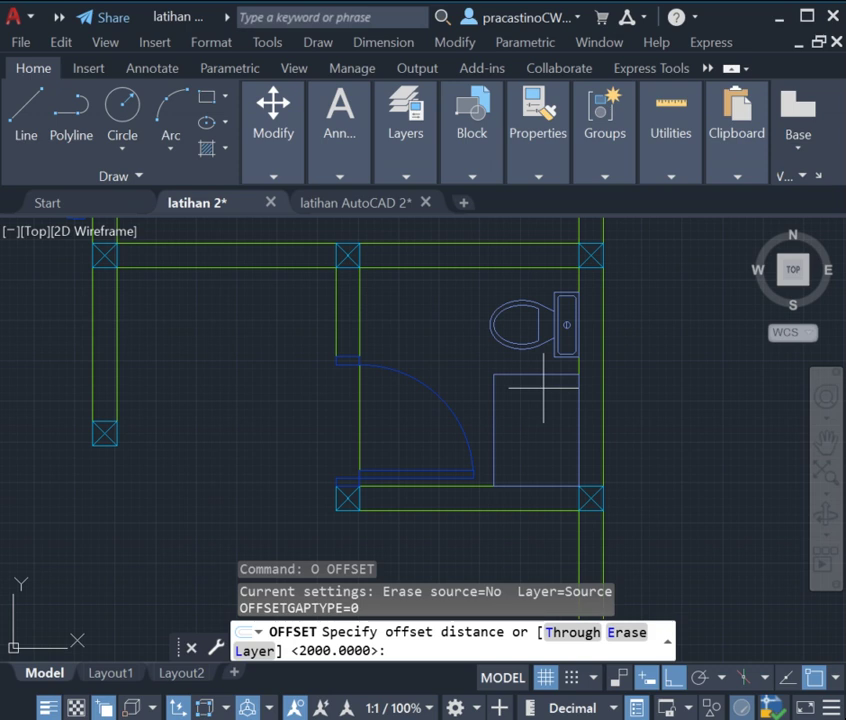
key(Return)
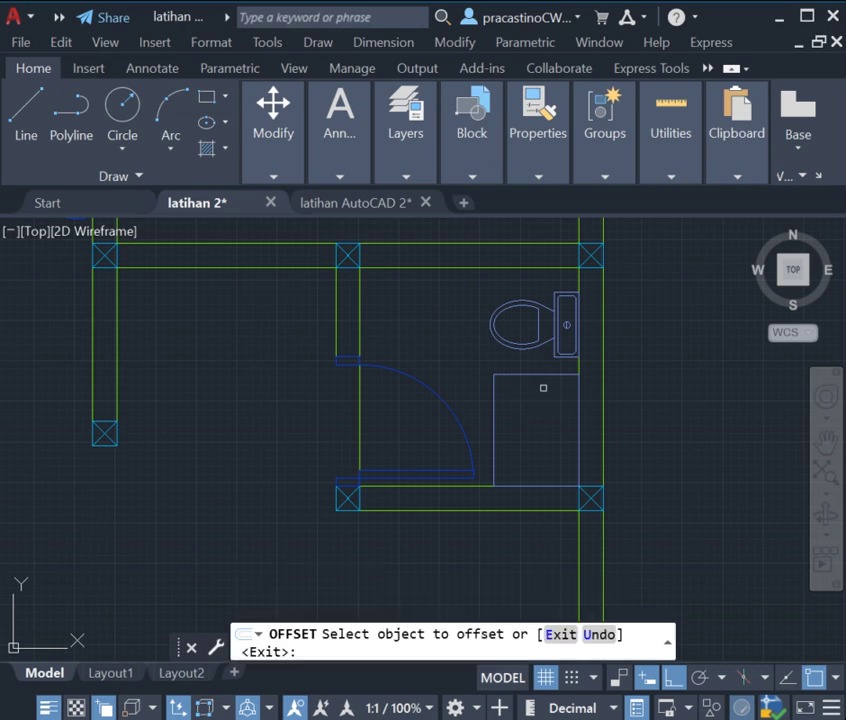
click(493, 396)
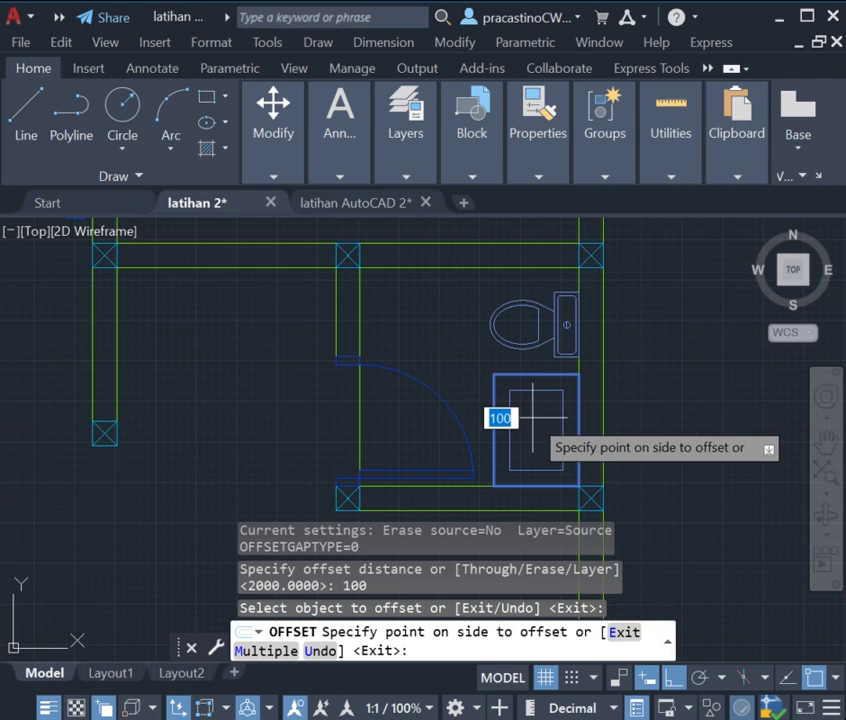
click(534, 400)
scroll(571, 380, up, 2)
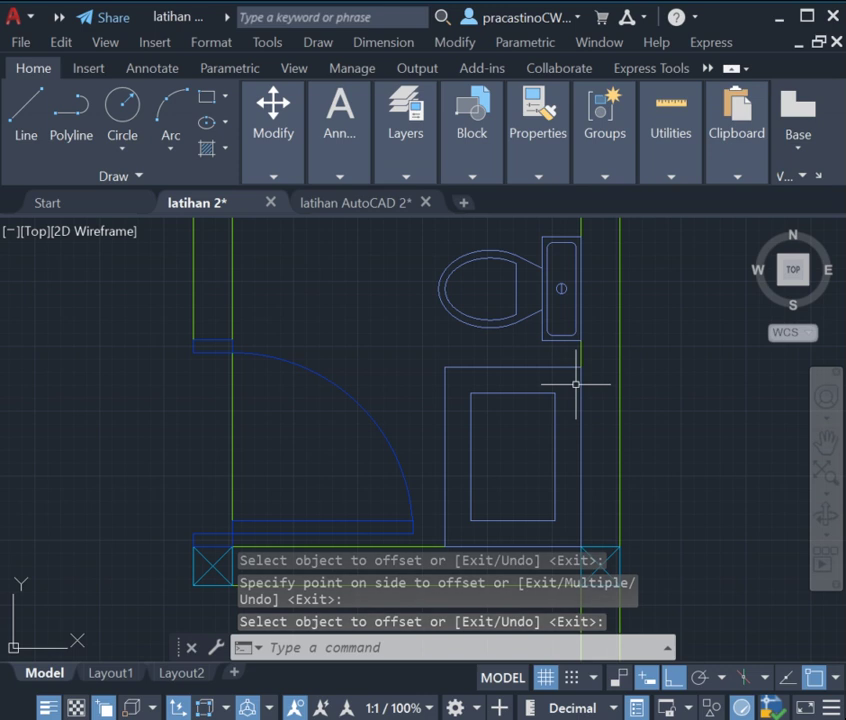
scroll(668, 378, down, 2)
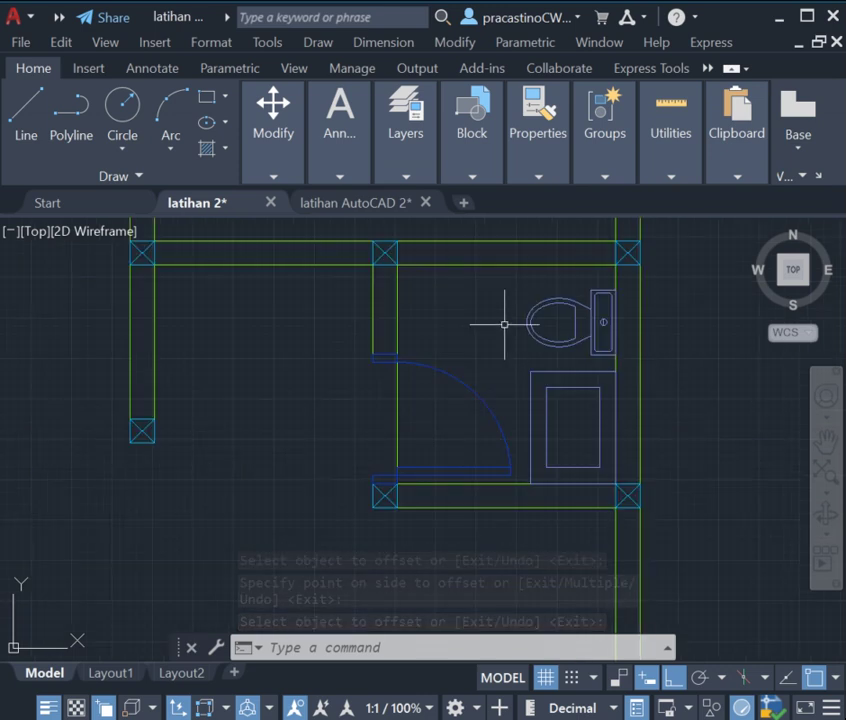
- Draw a 1350-long polyline leftward from the door endpoint, then start a centre ellipse
text(p)
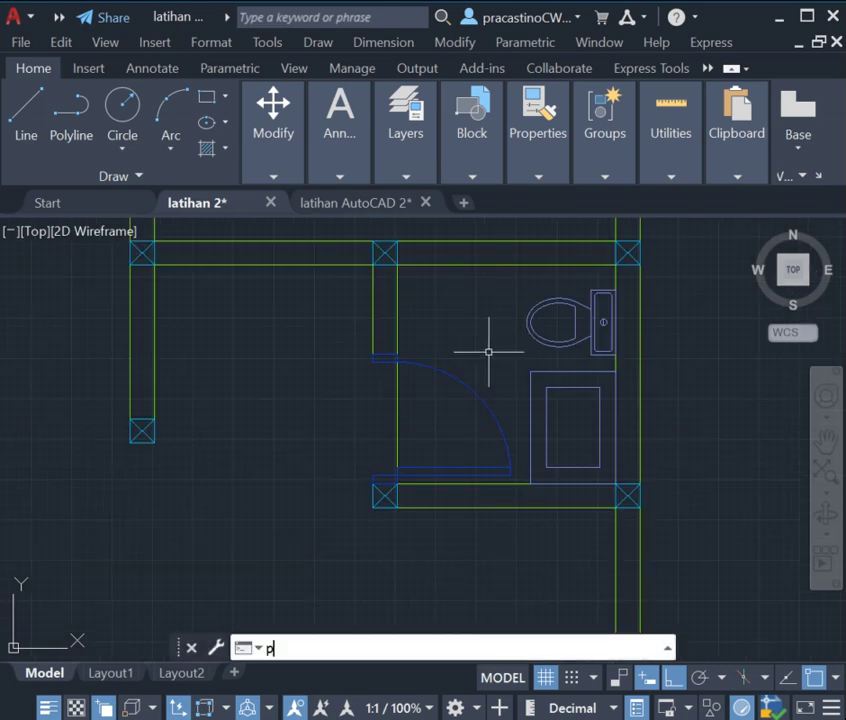
text(l)
key(Return)
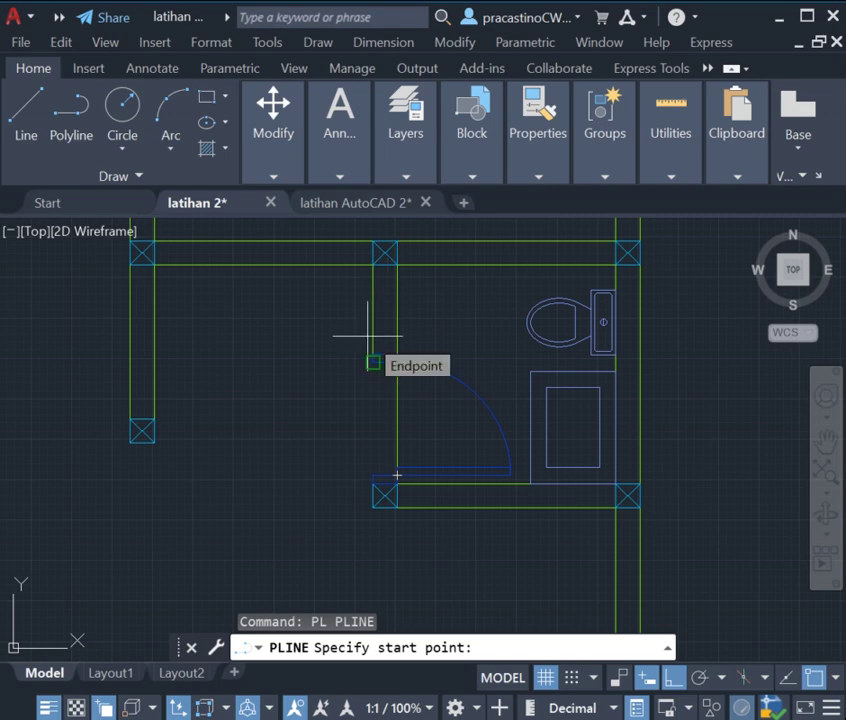
scroll(368, 336, up, 5)
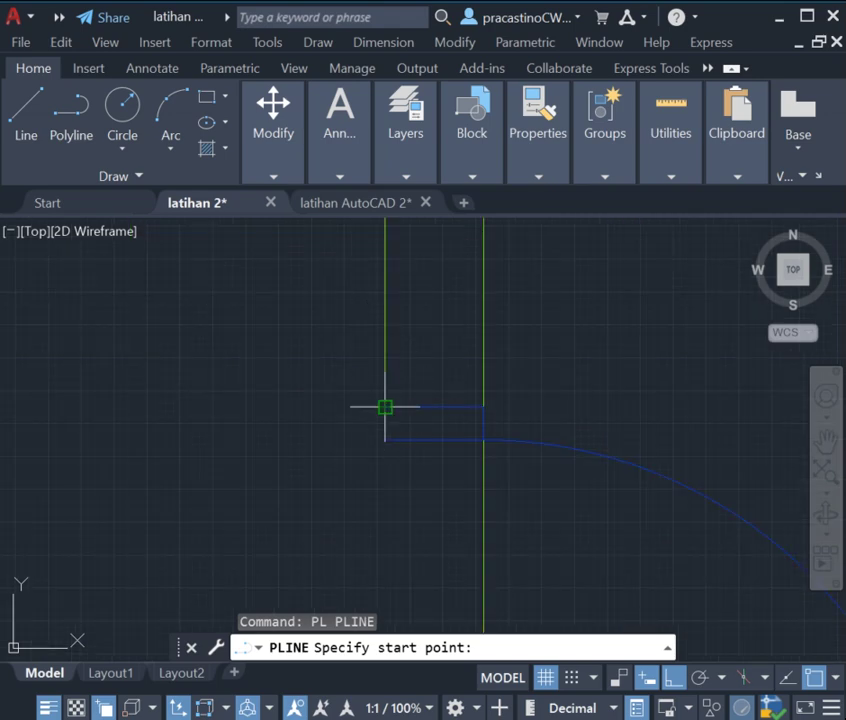
click(385, 407)
scroll(388, 406, down, 2)
scroll(484, 406, down, 3)
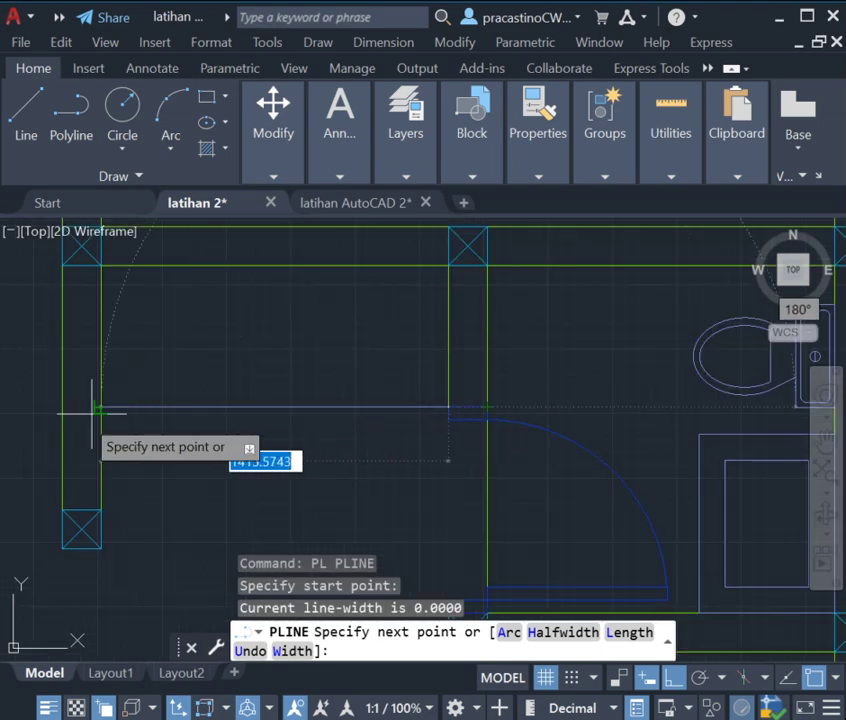
text(1350)
key(Return)
key(Return)
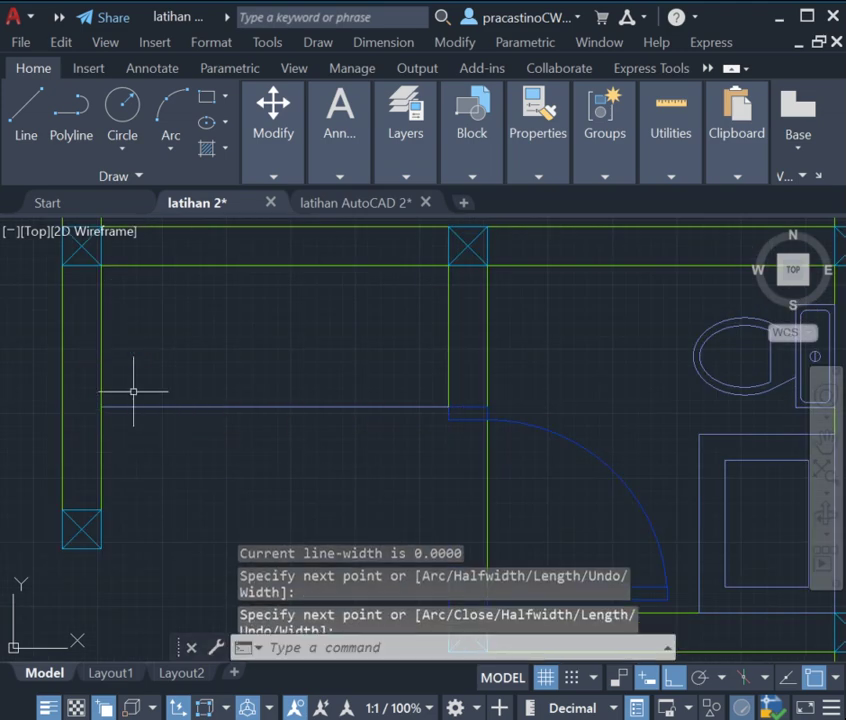
scroll(760, 335, down, 3)
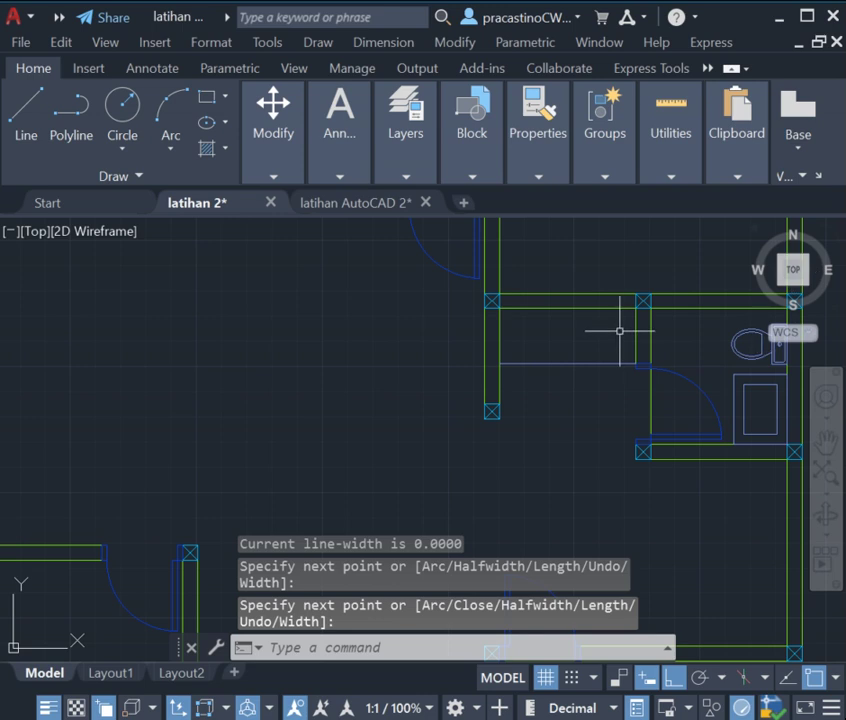
click(155, 178)
click(208, 122)
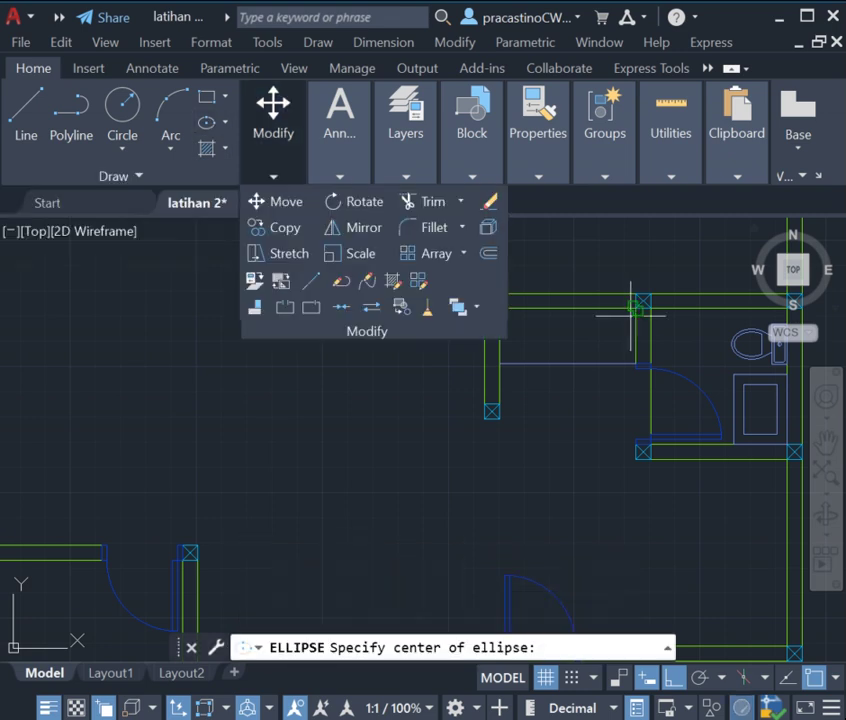
- Draw the horizontal sink ellipse from its centre and two axis points above the line, then select it
scroll(553, 336, up, 2)
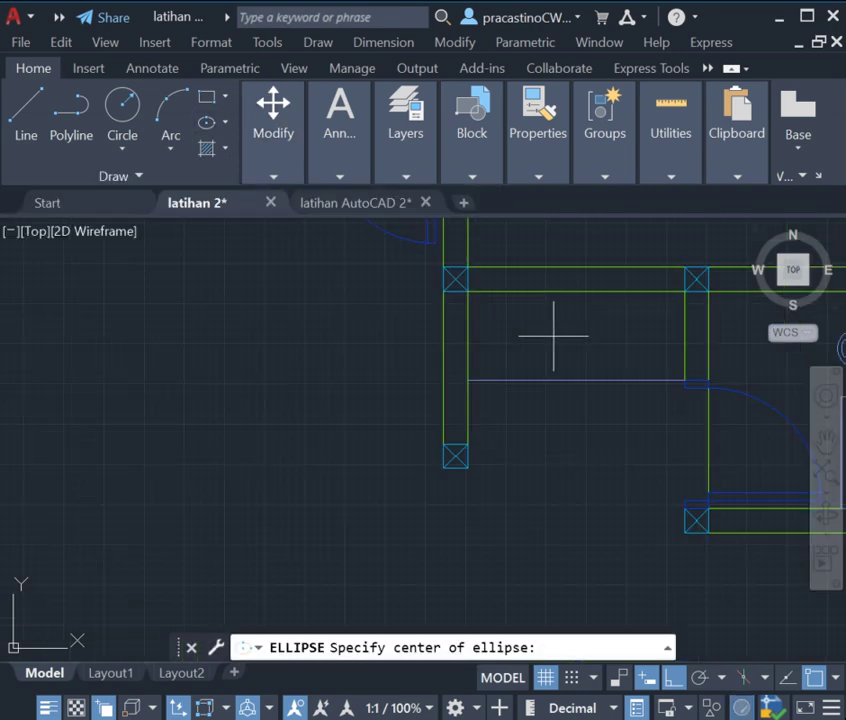
scroll(556, 334, up, 2)
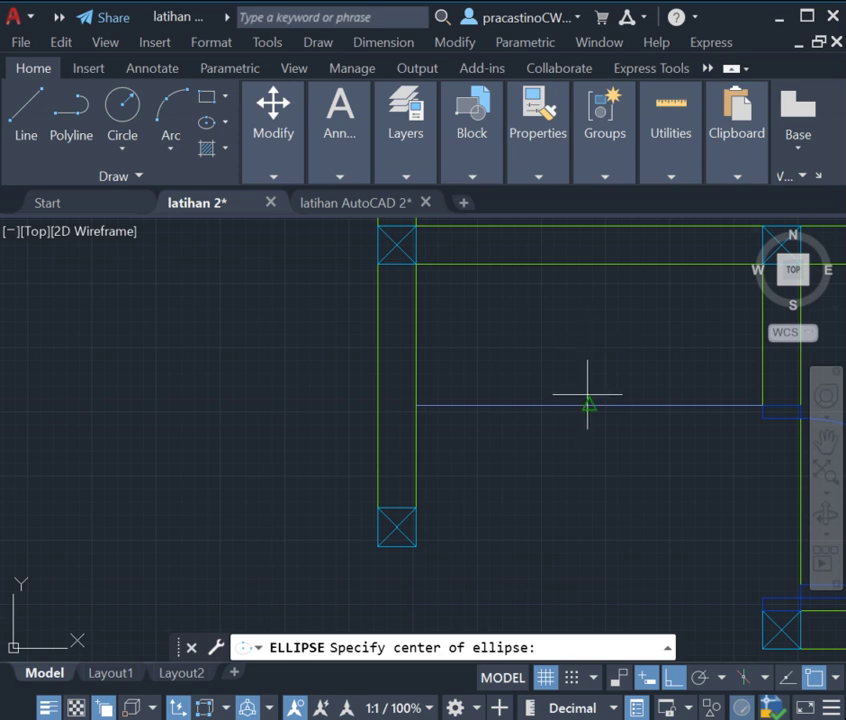
click(588, 340)
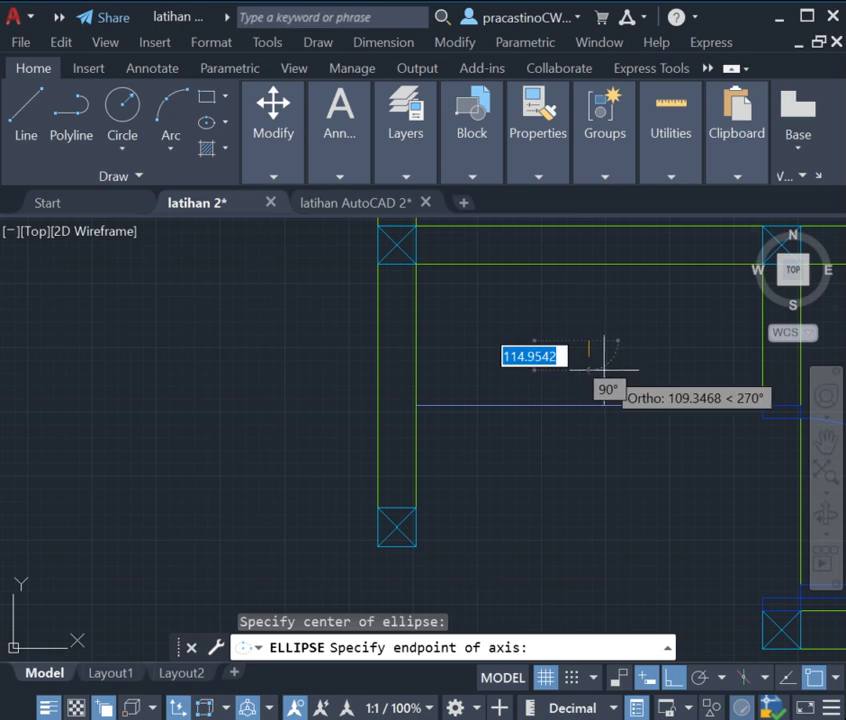
click(590, 404)
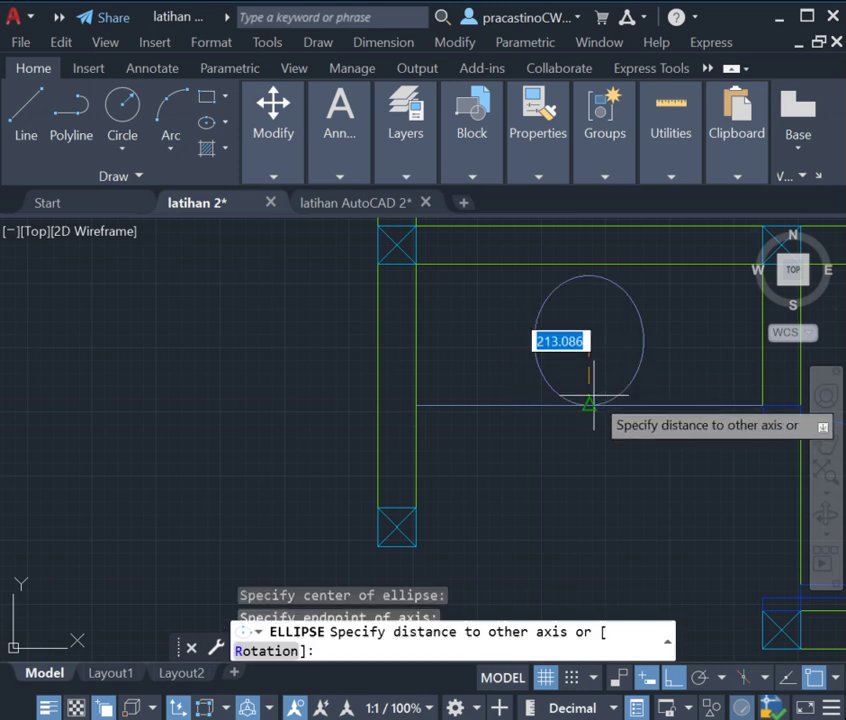
click(704, 340)
click(704, 340)
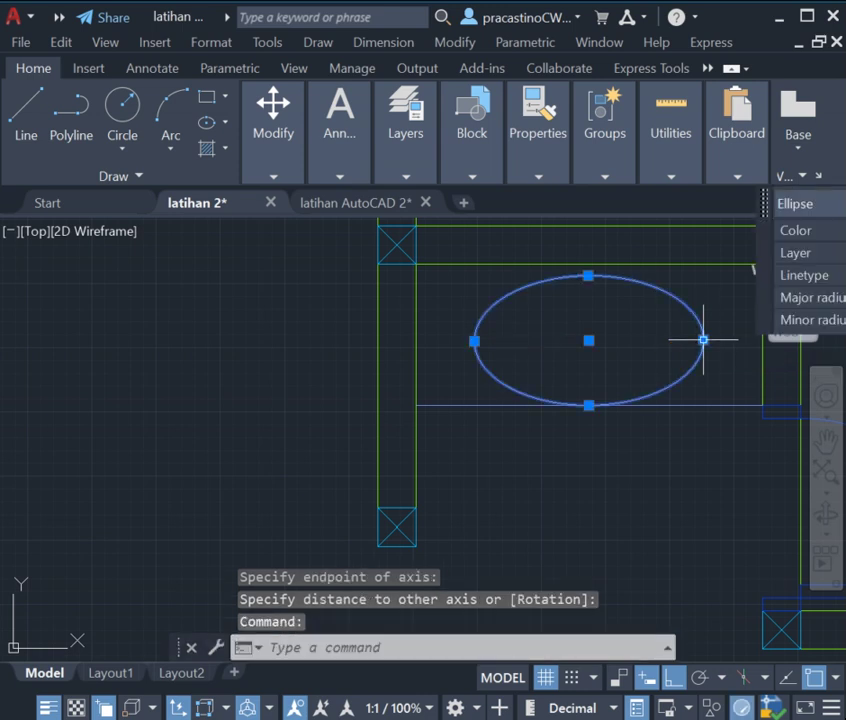
- Move the sink ellipse slightly upward
text(m)
key(Return)
click(614, 452)
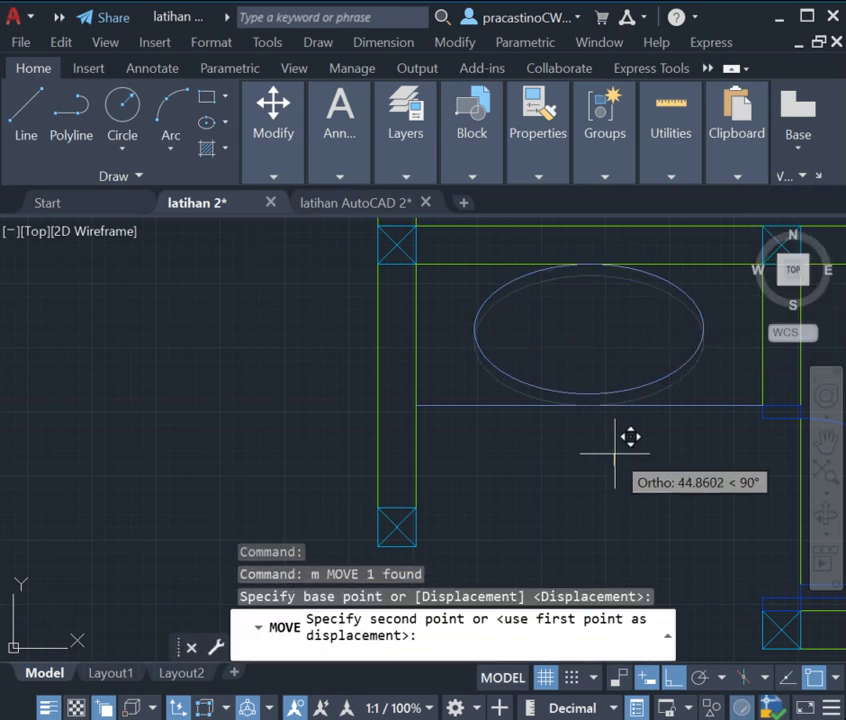
click(613, 448)
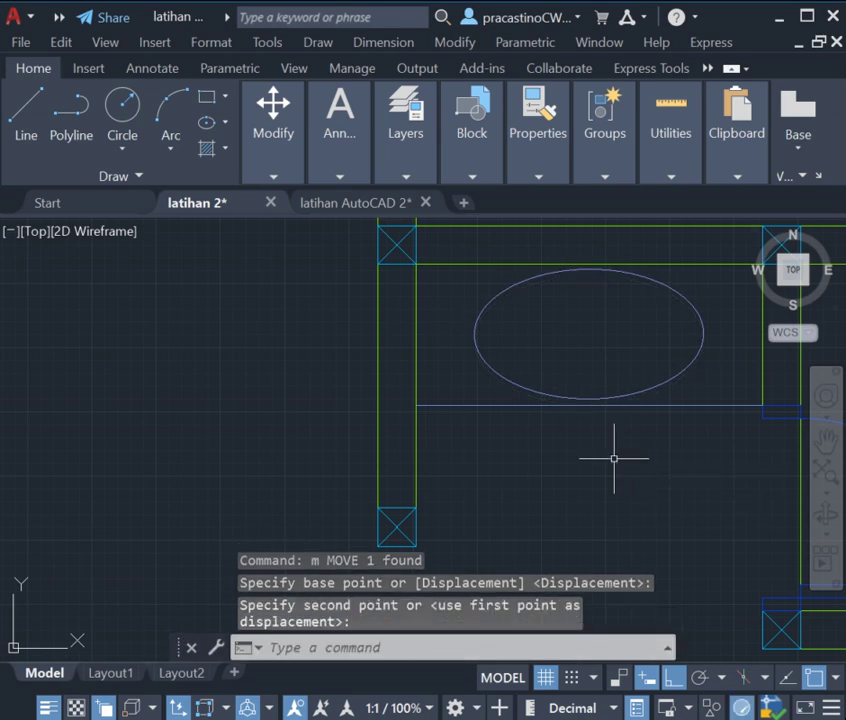
text(o)
- Offset the ellipse 70 units inward for the basin's inner edge
key(Return)
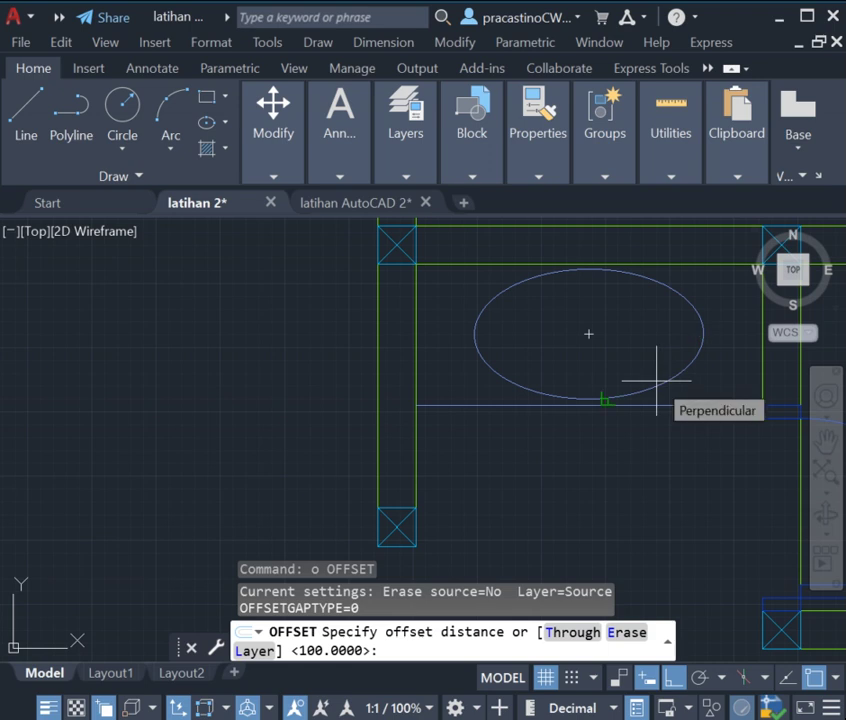
text(70)
key(Return)
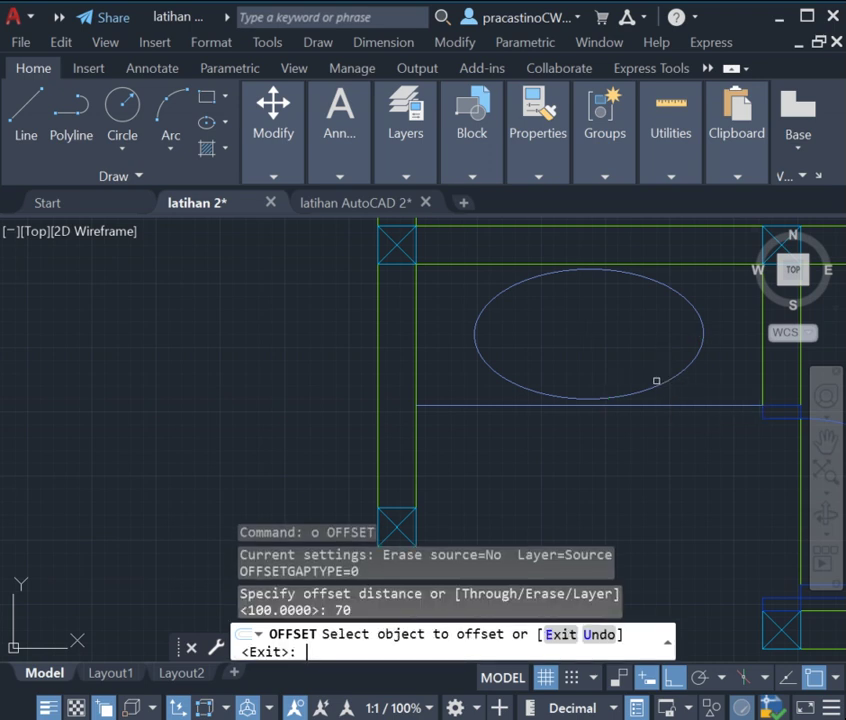
click(655, 386)
click(632, 369)
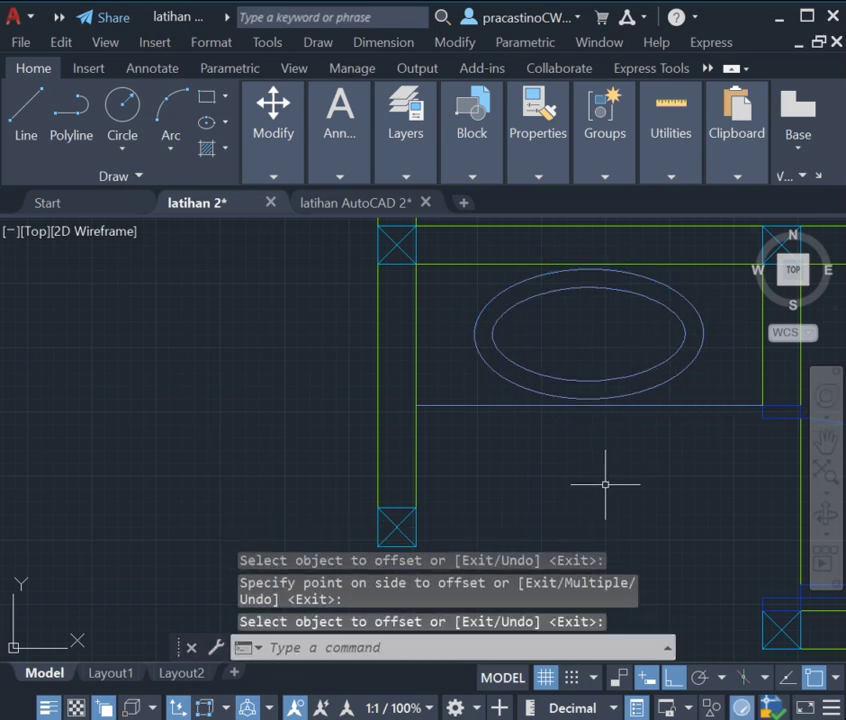
- Draw a small drain circle at the centre of the sink ellipses
key(Escape)
text(c)
key(Return)
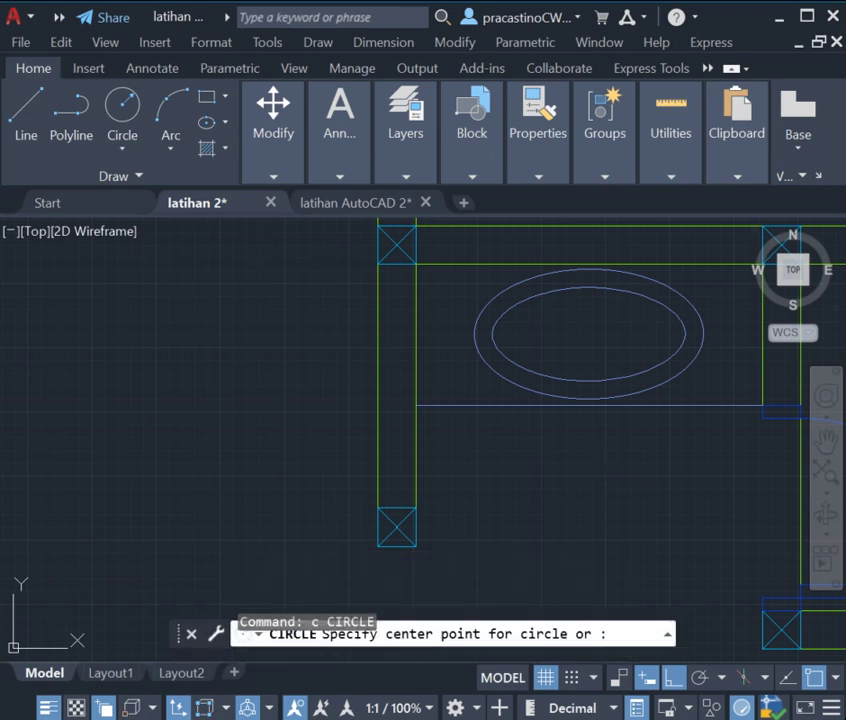
click(598, 335)
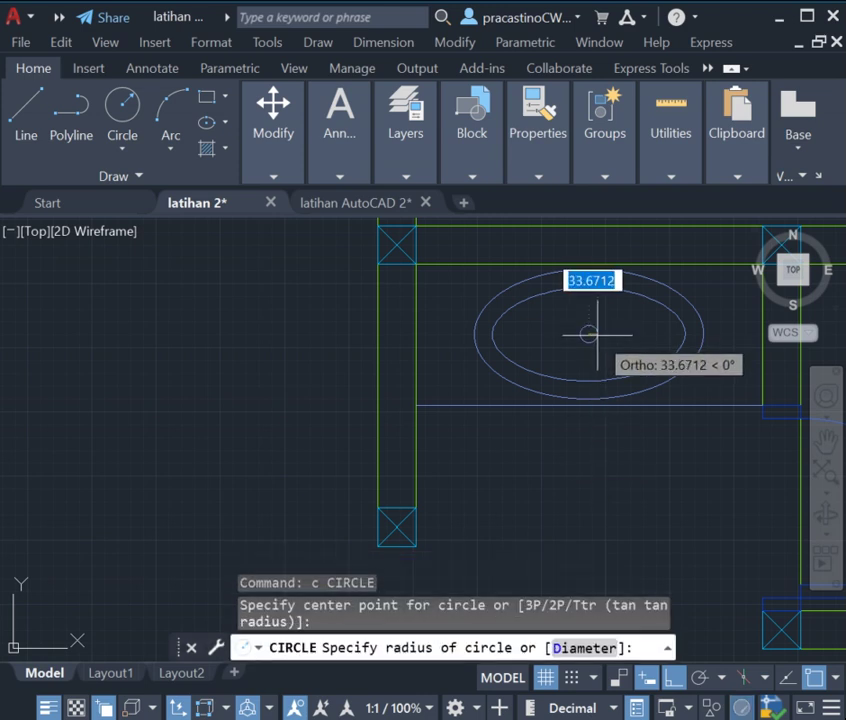
click(601, 337)
scroll(628, 357, down, 2)
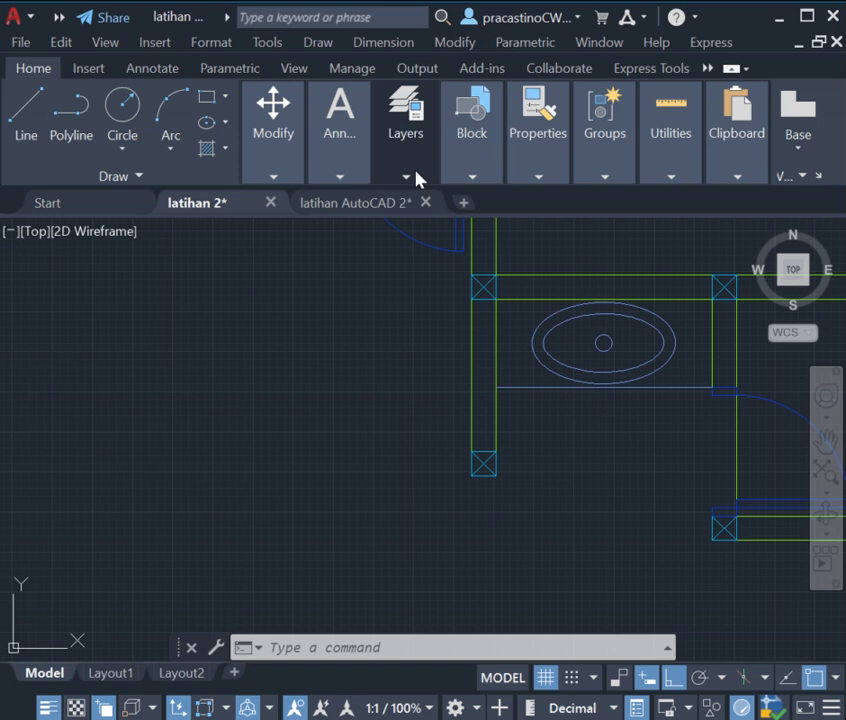
- Make Tangga the current layer
click(416, 178)
click(532, 206)
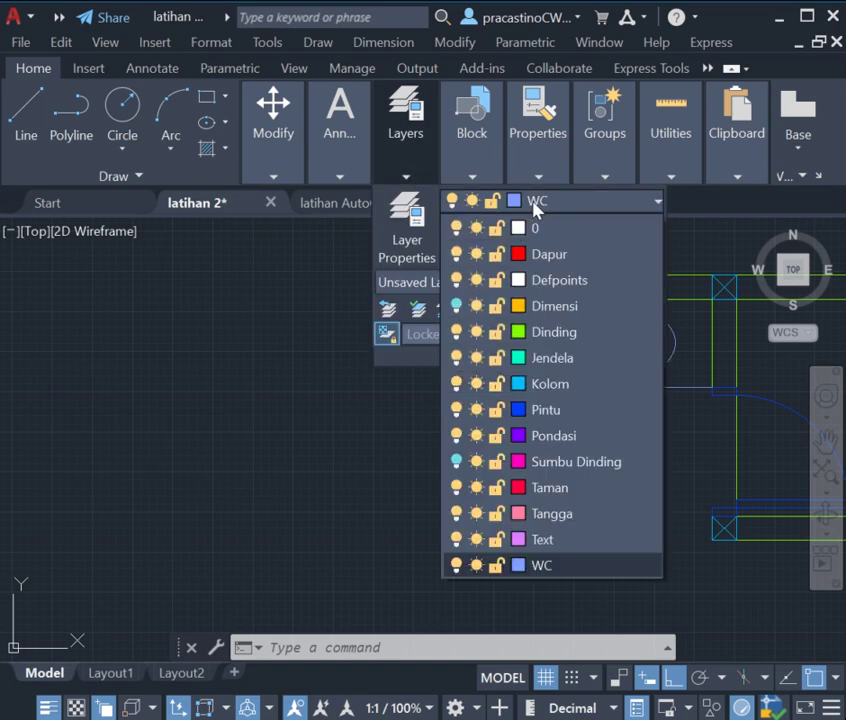
click(548, 513)
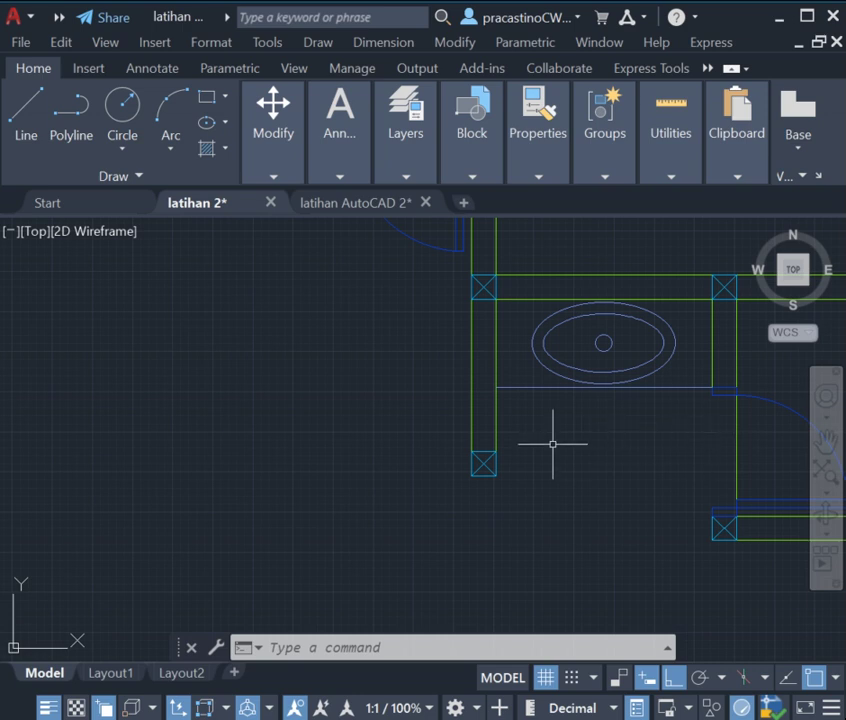
- Zoom out to show the whole house plan and start the REC rectangle command
middle_click(466, 453)
middle_click(466, 453)
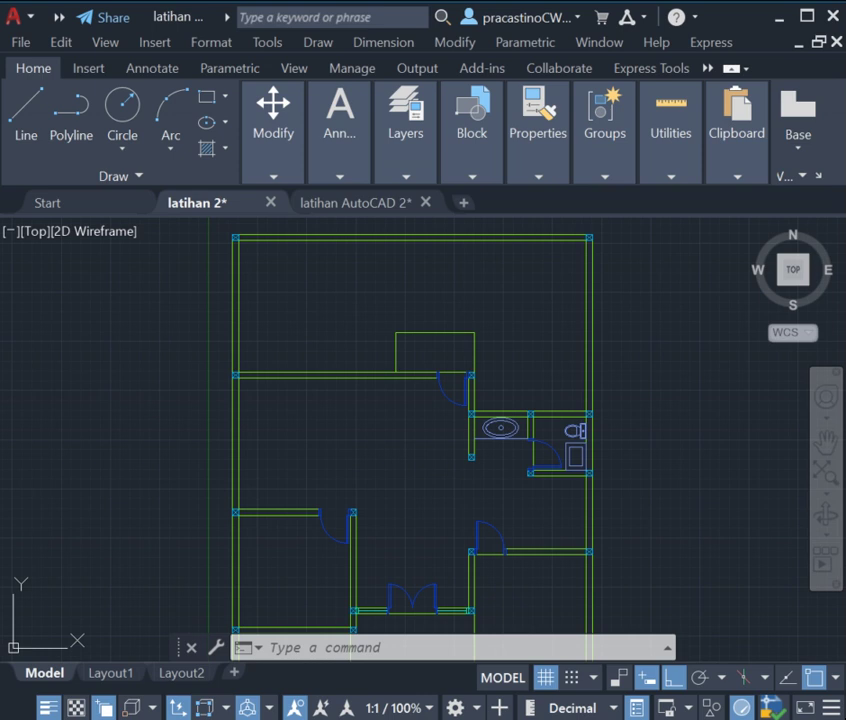
click(383, 183)
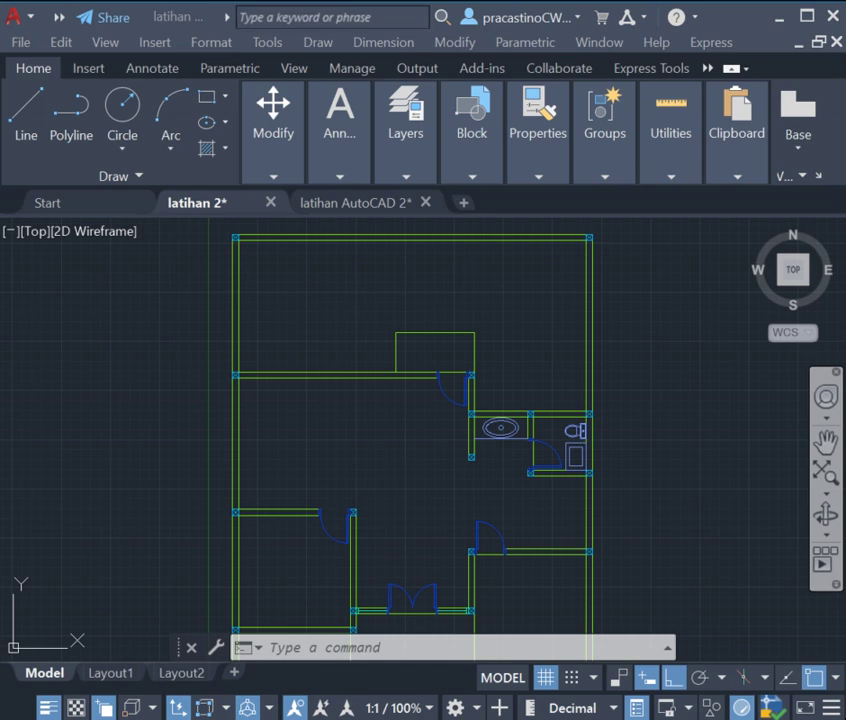
click(702, 362)
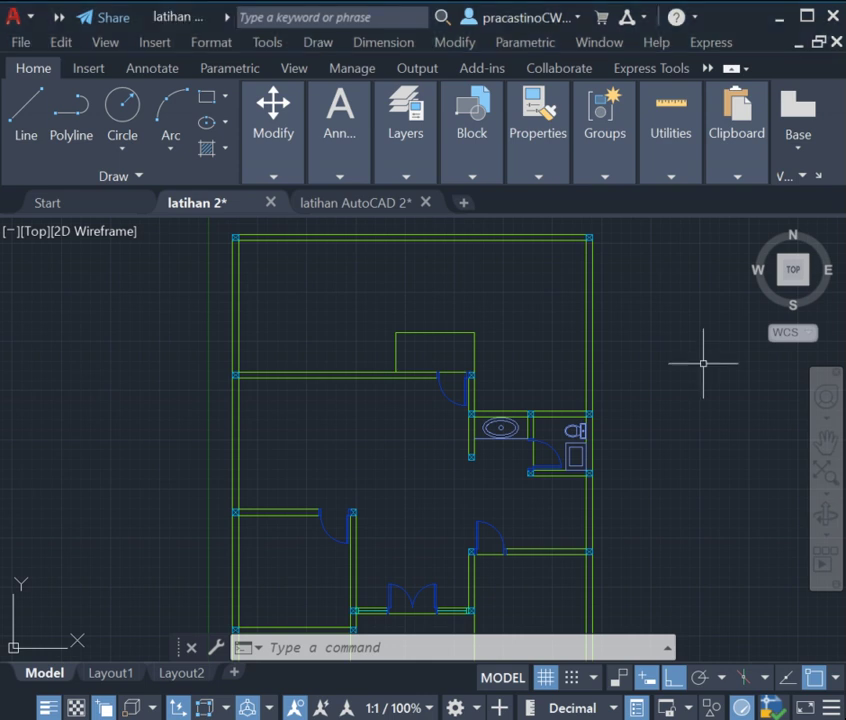
text(rec)
key(Return)
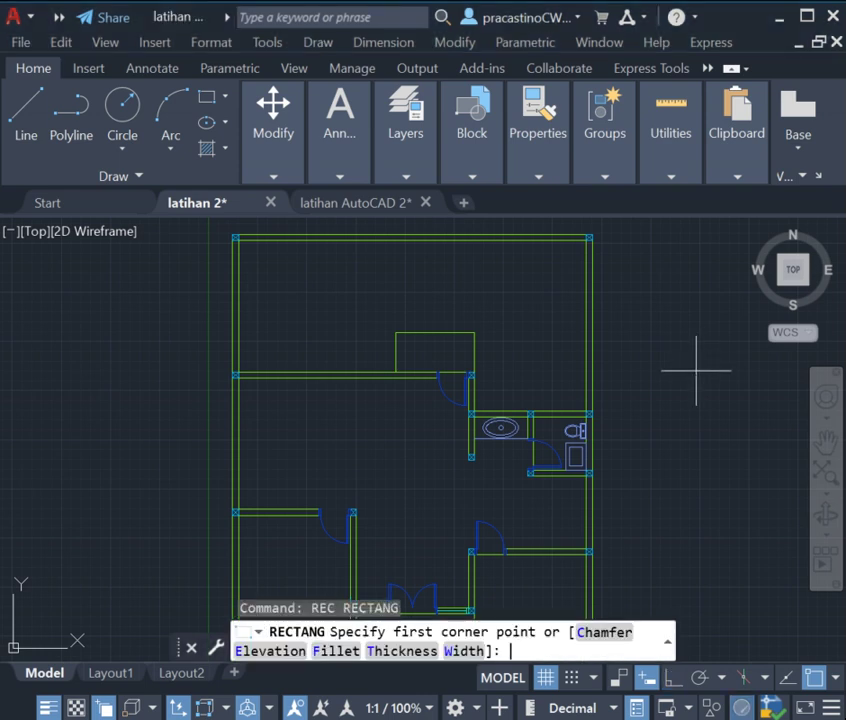
- Draw an 800 by 800 rectangle to the right of the floor plan
click(651, 392)
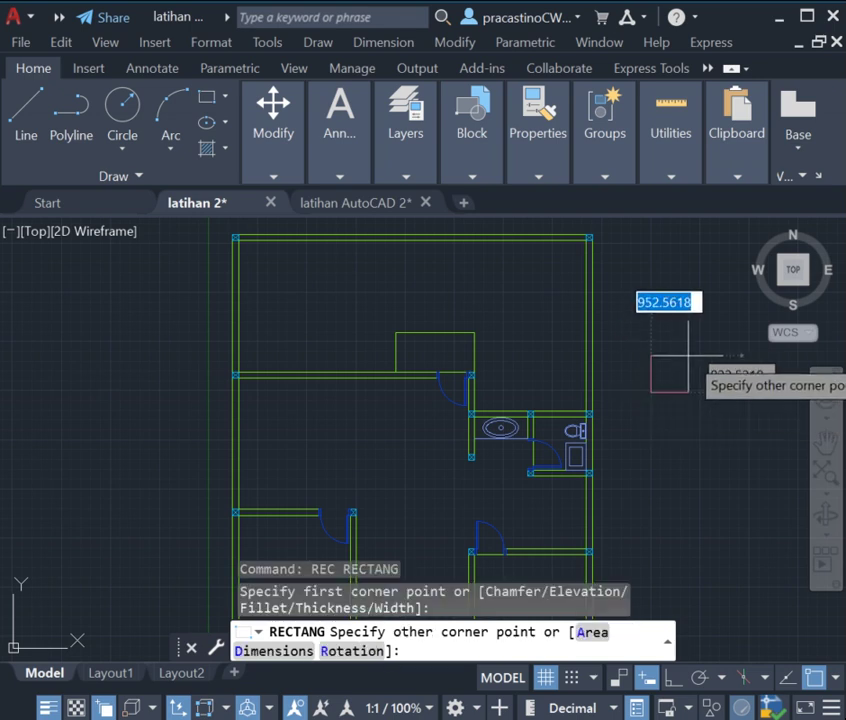
text(800)
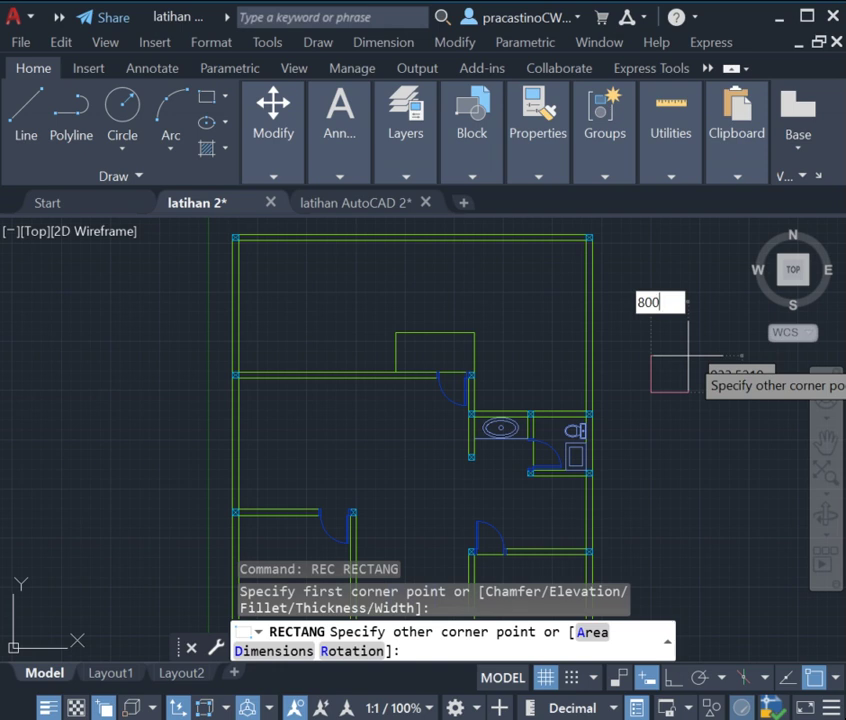
click(272, 650)
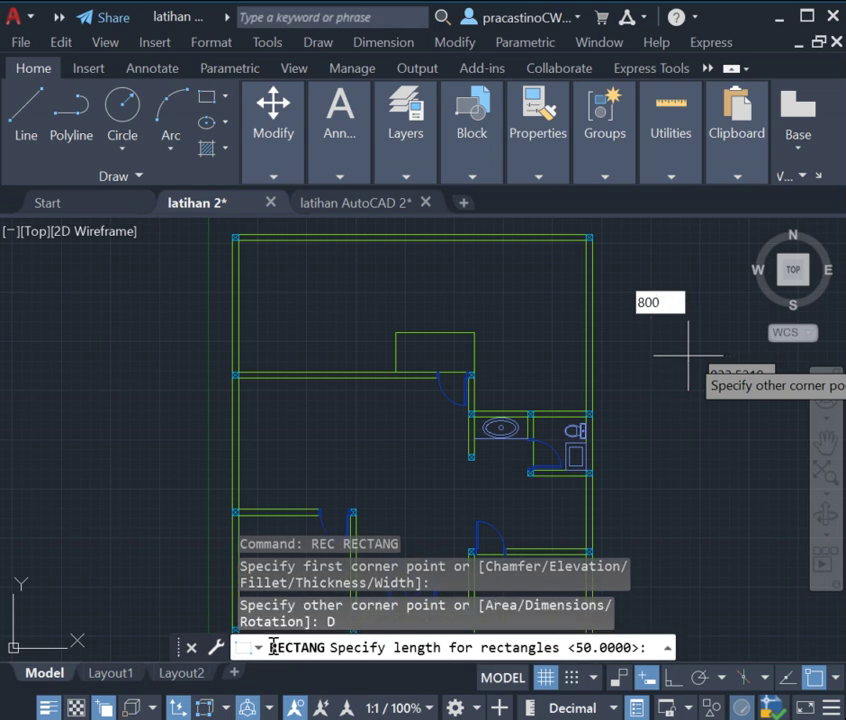
text(800)
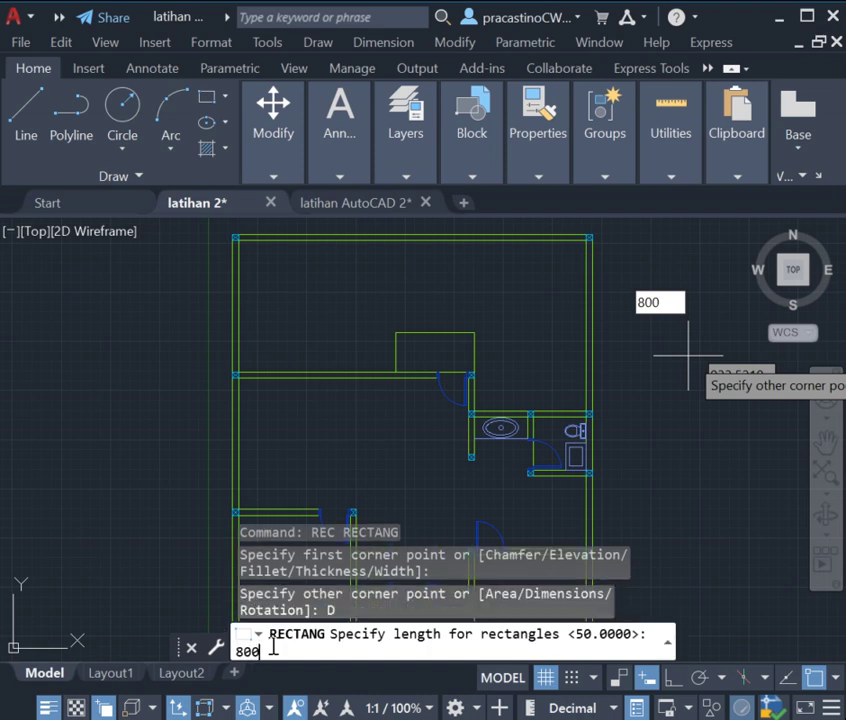
key(Return)
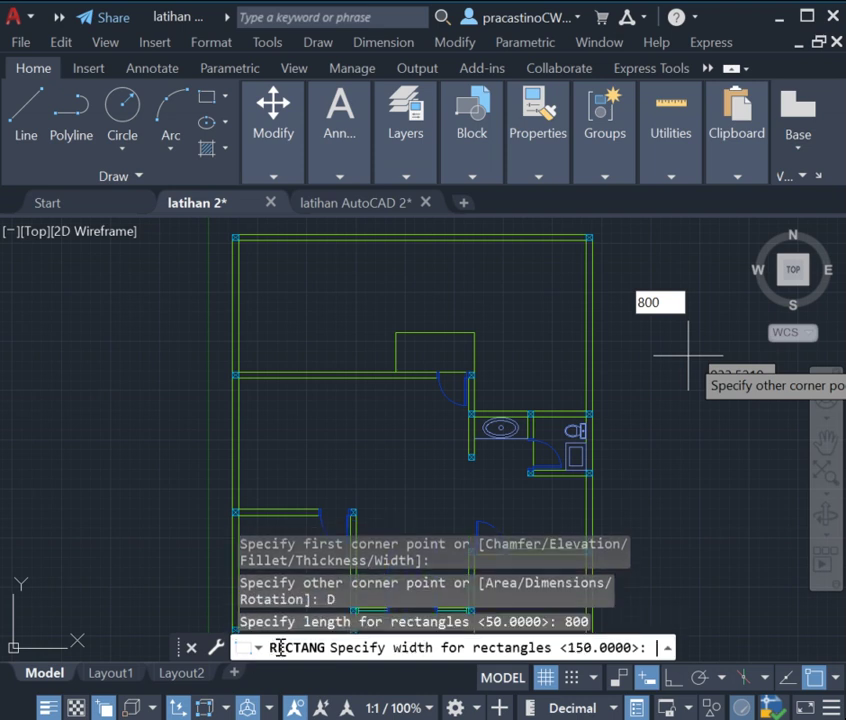
text(8)
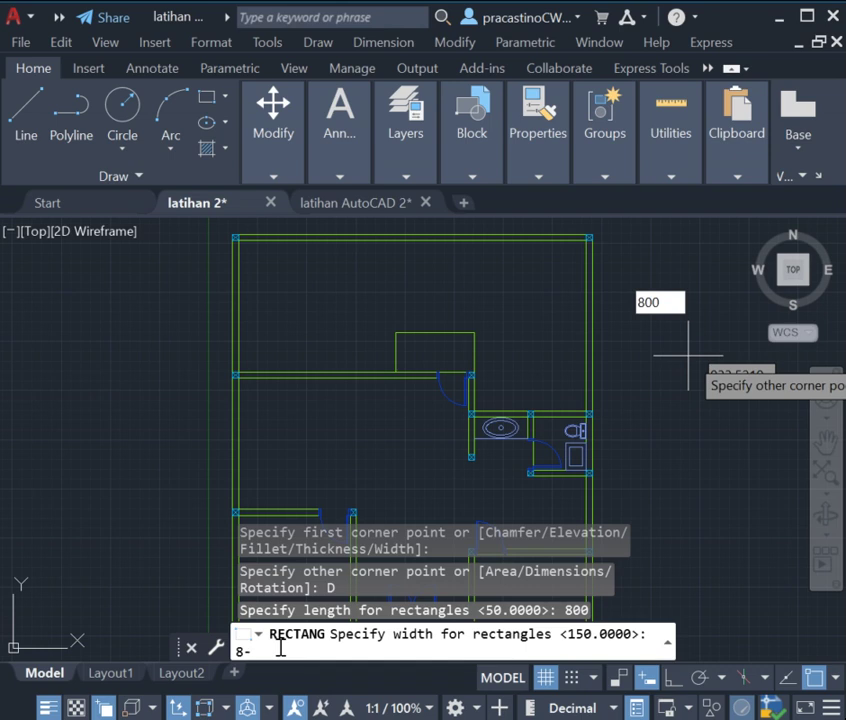
text(00)
key(Return)
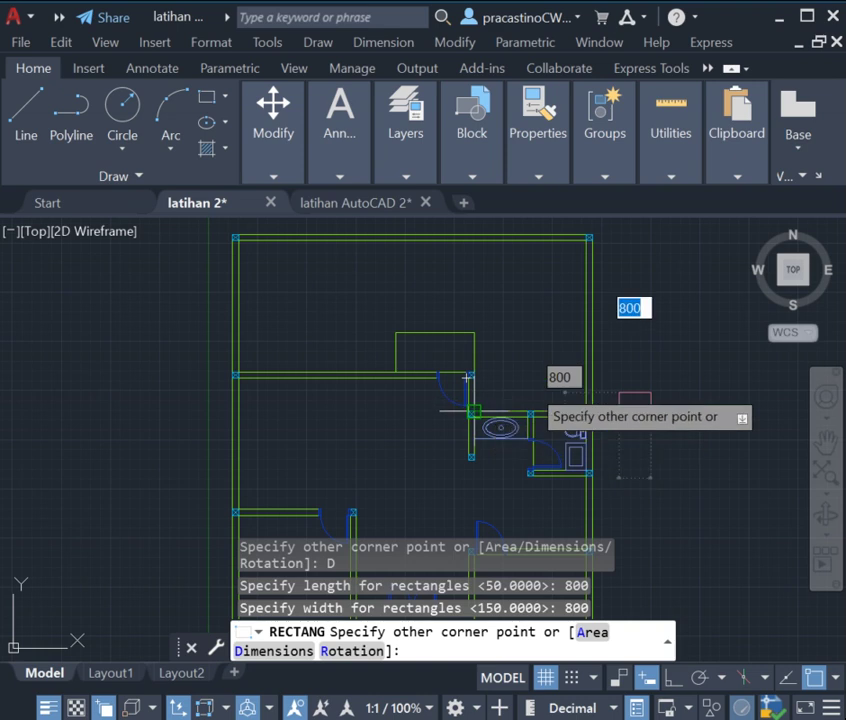
click(716, 328)
mouse_move(793, 270)
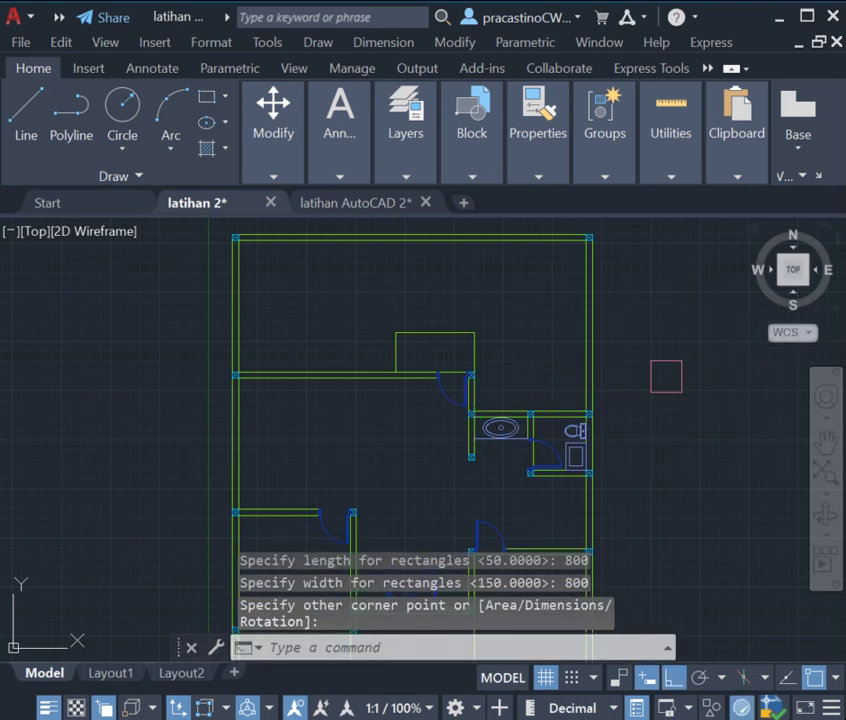
- Explode the square into separate lines with EXPLODE
text(ex)
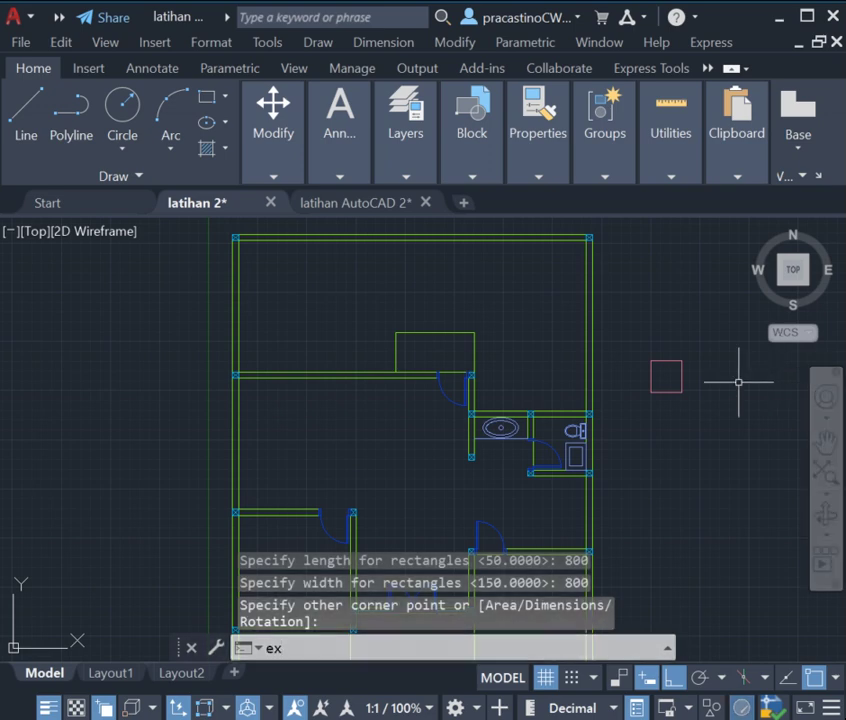
click(386, 450)
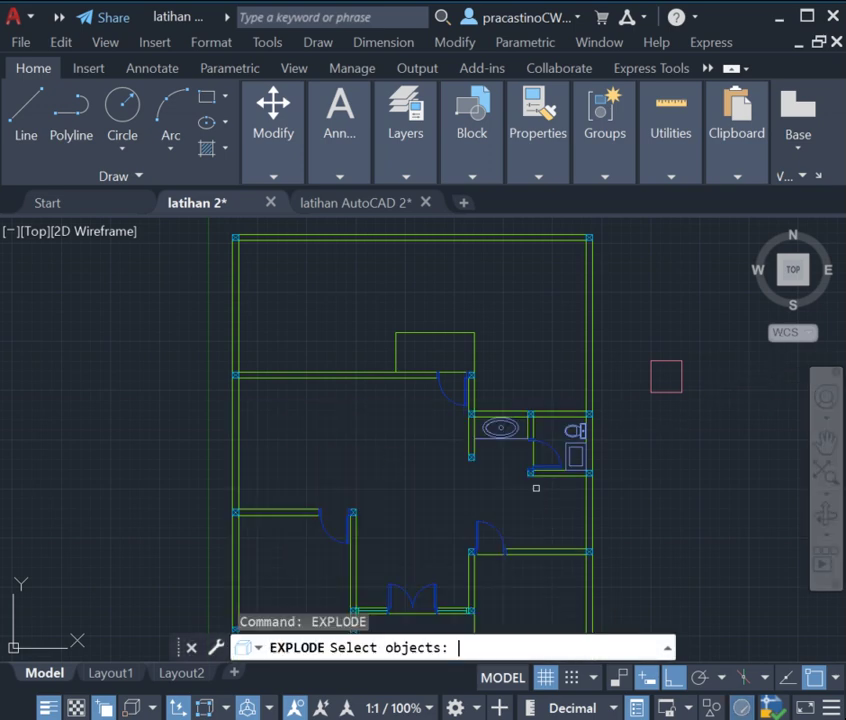
click(678, 392)
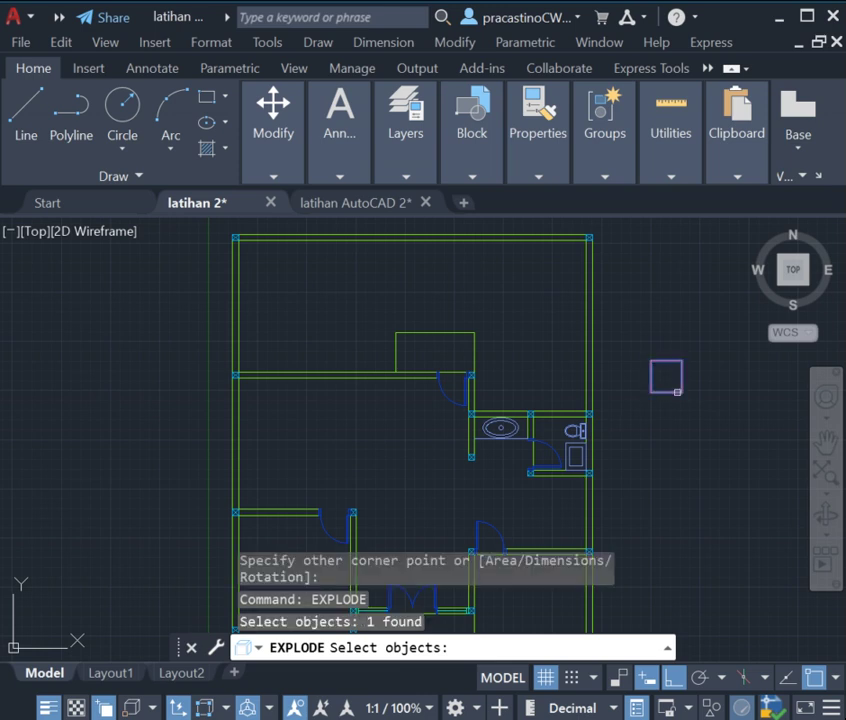
key(Return)
click(676, 391)
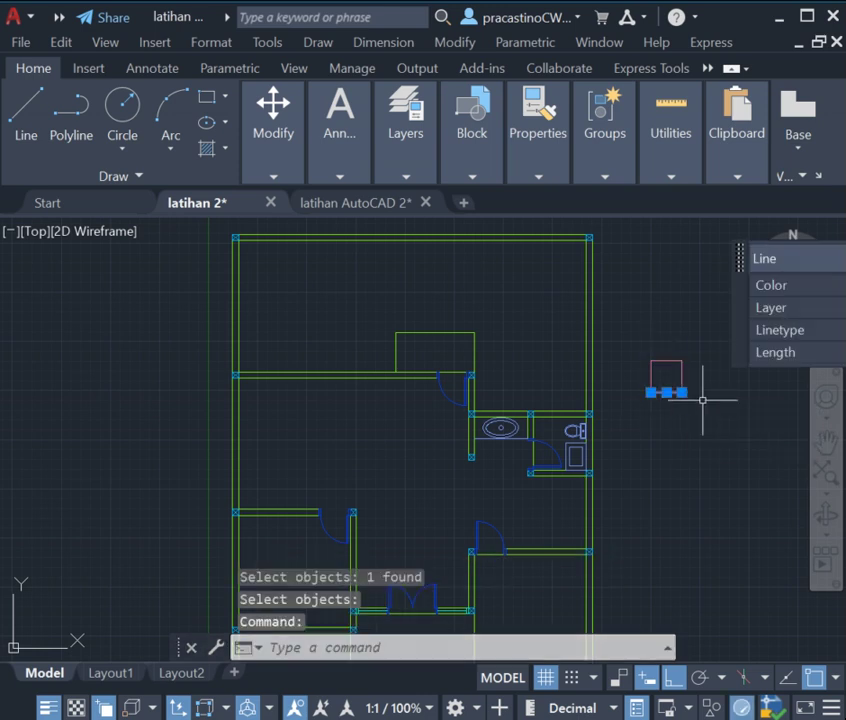
key(Escape)
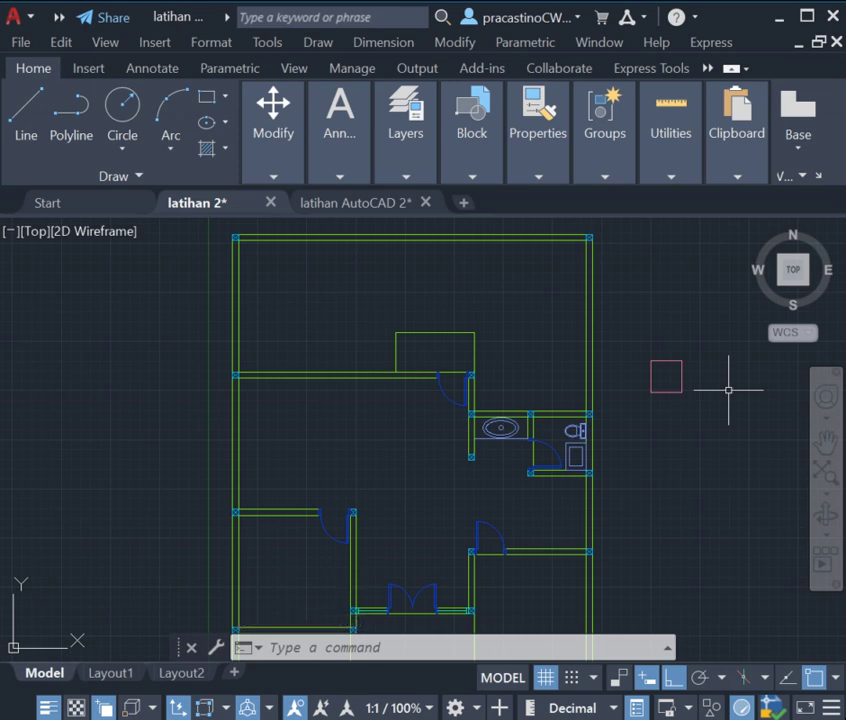
- Offset the square's bottom edge downward five times at 300 spacing
text(o)
key(Return)
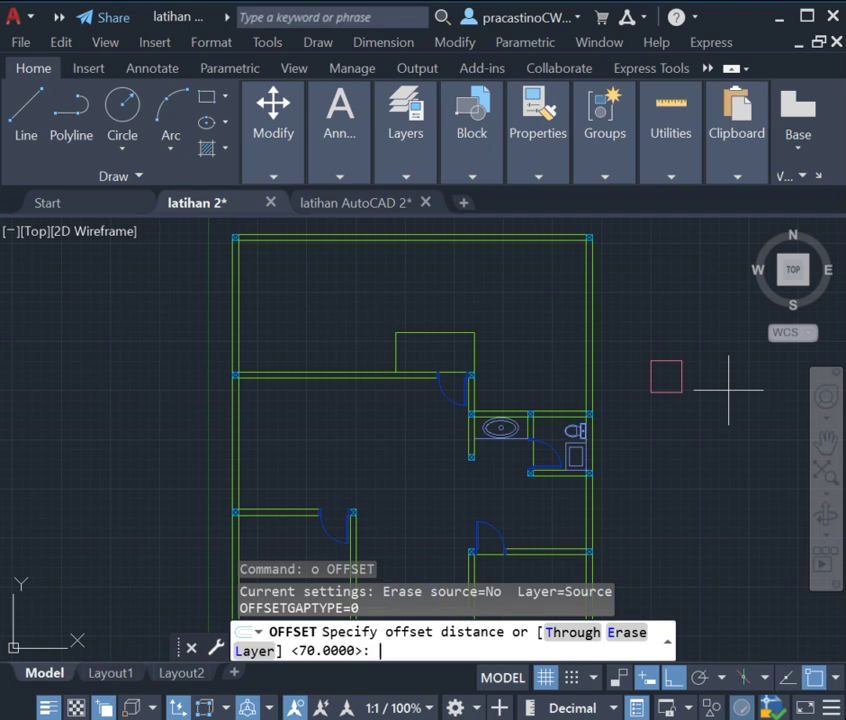
text(300)
key(Return)
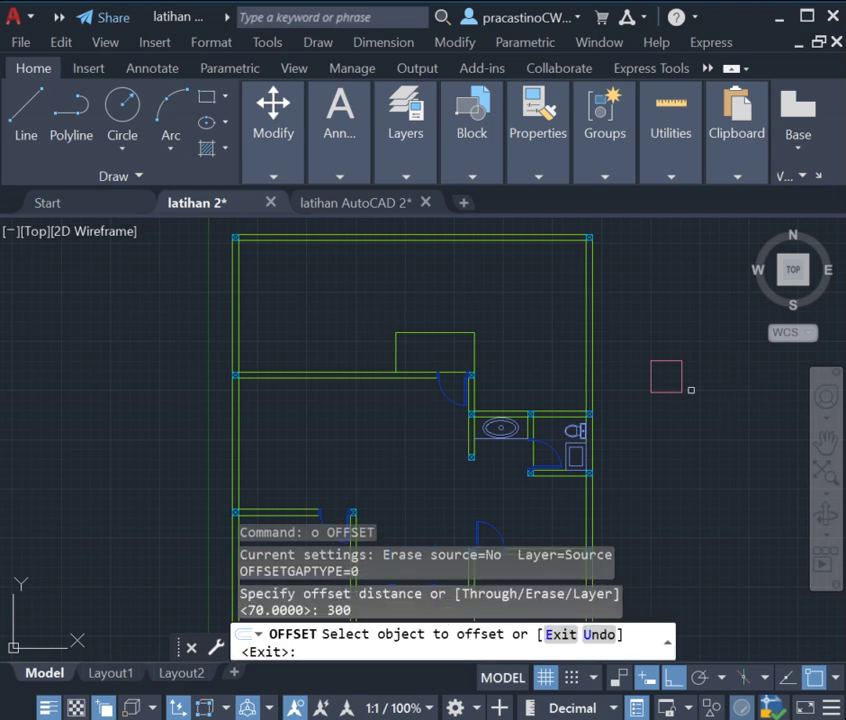
click(680, 391)
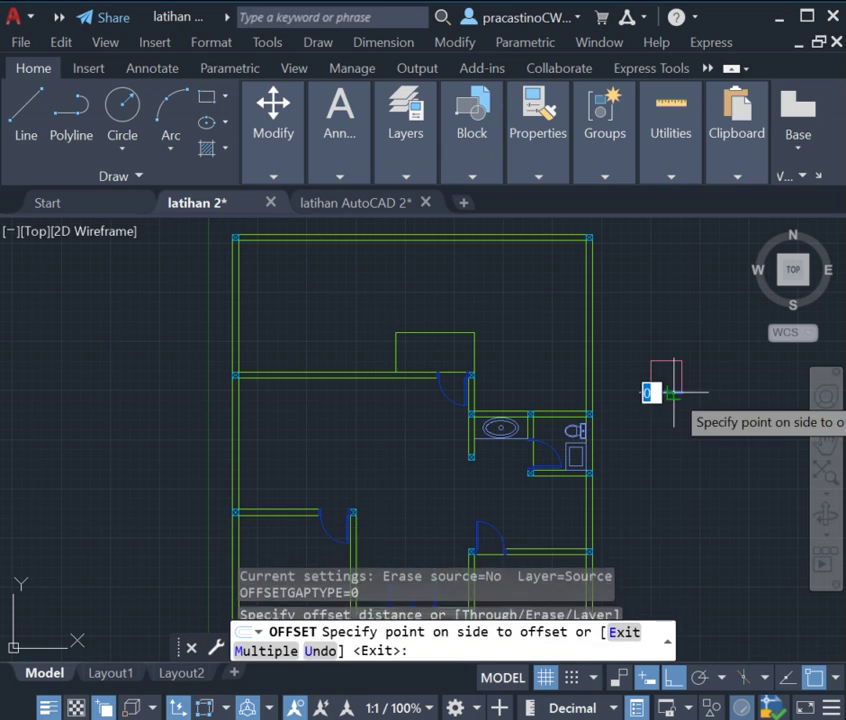
click(671, 419)
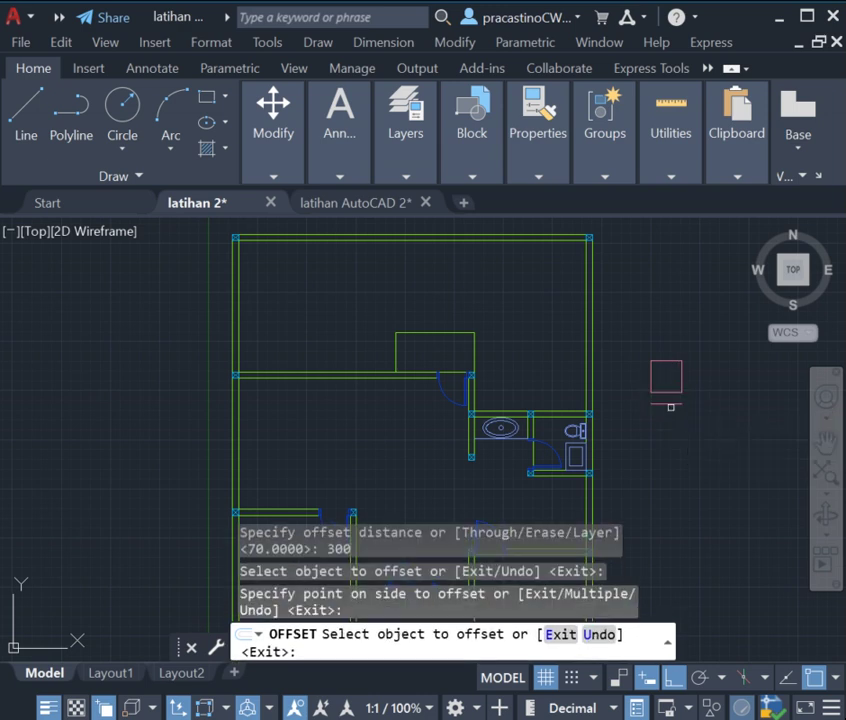
click(670, 405)
click(670, 412)
click(667, 417)
click(672, 441)
click(670, 430)
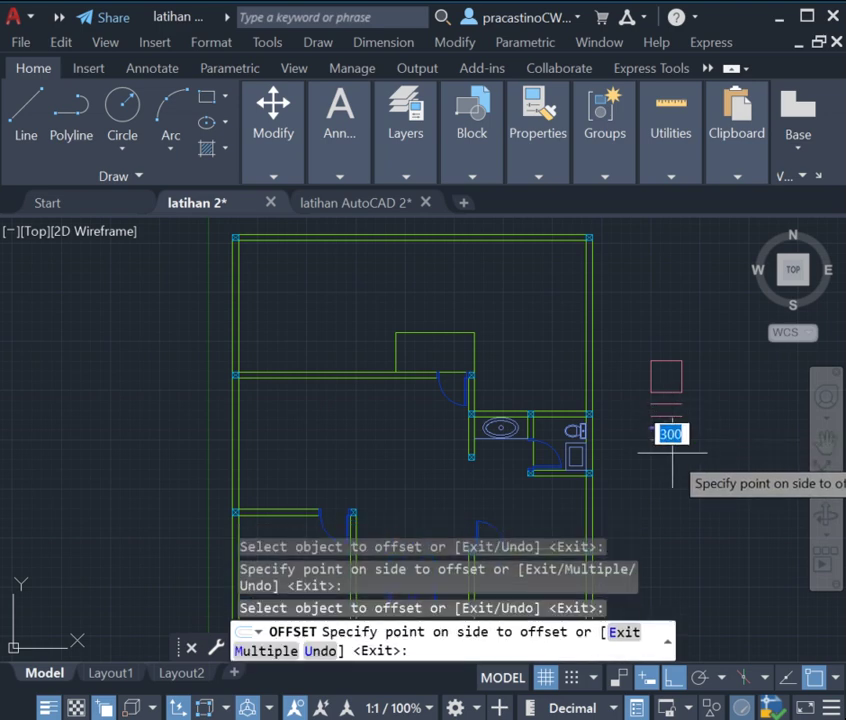
click(669, 442)
click(670, 442)
click(671, 450)
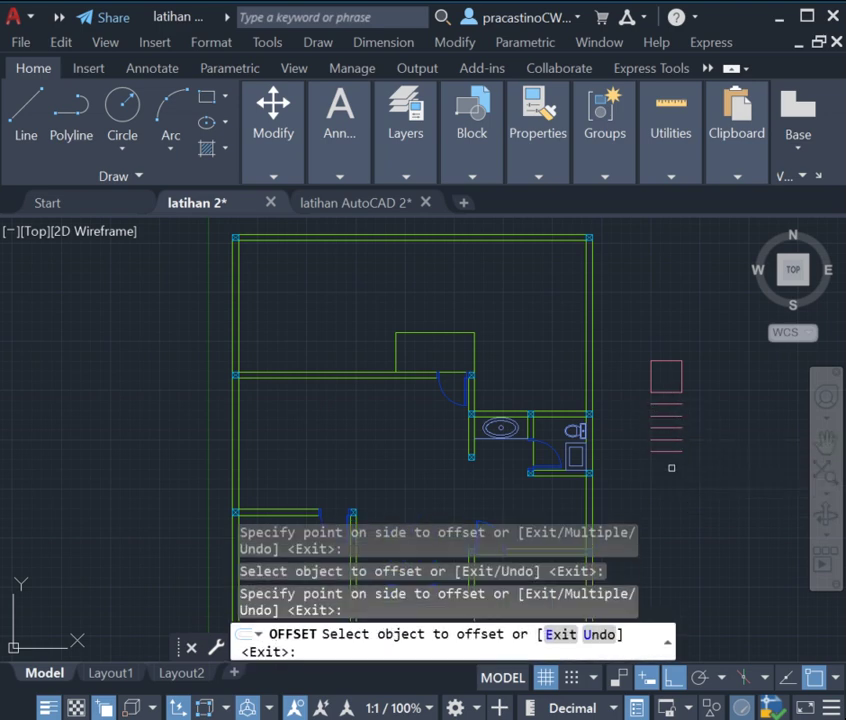
key(Return)
- Offset the square's right edge rightward five times at 300 spacing
key(Return)
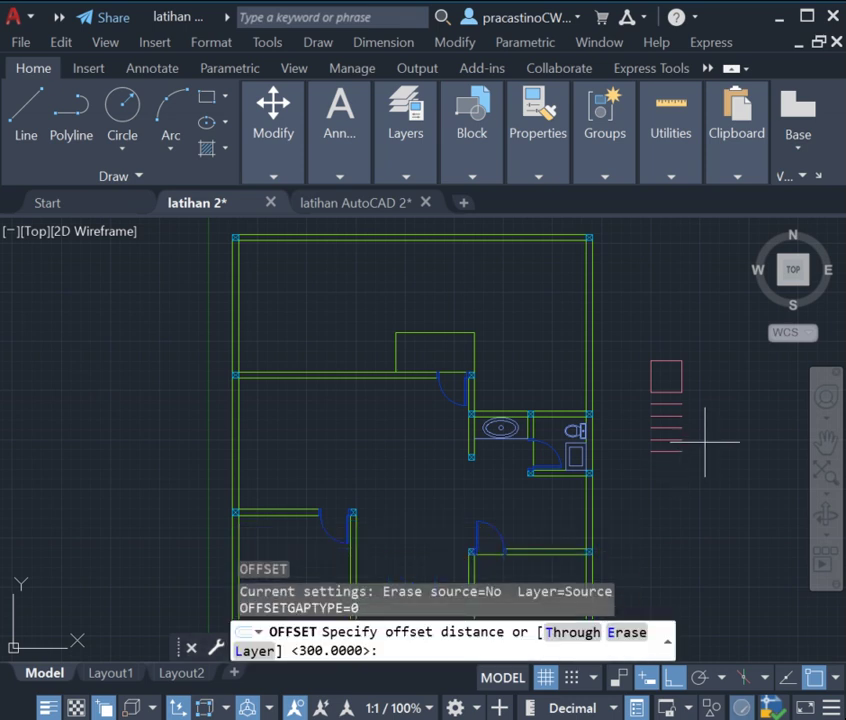
key(Return)
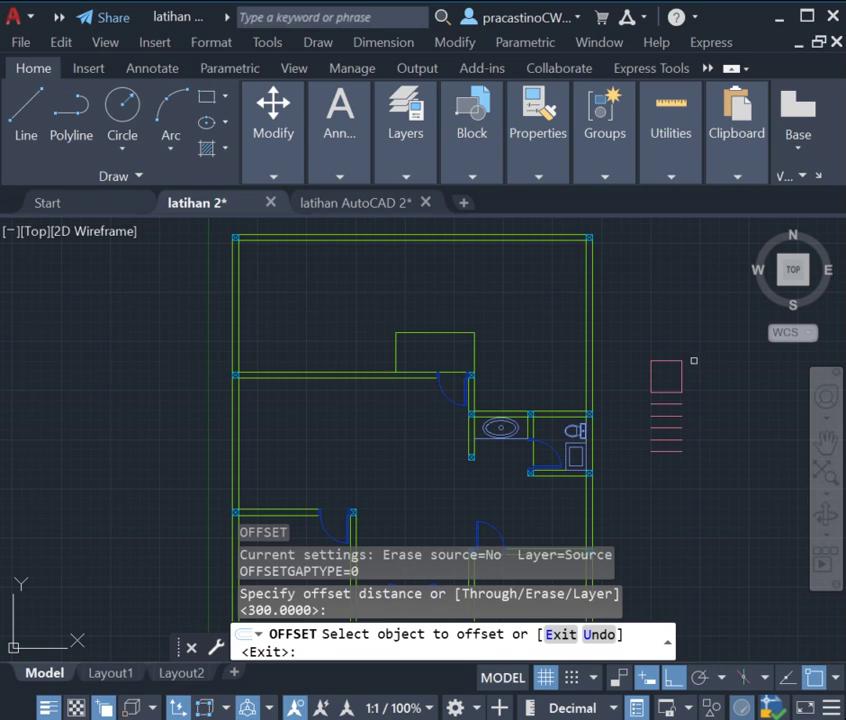
click(682, 368)
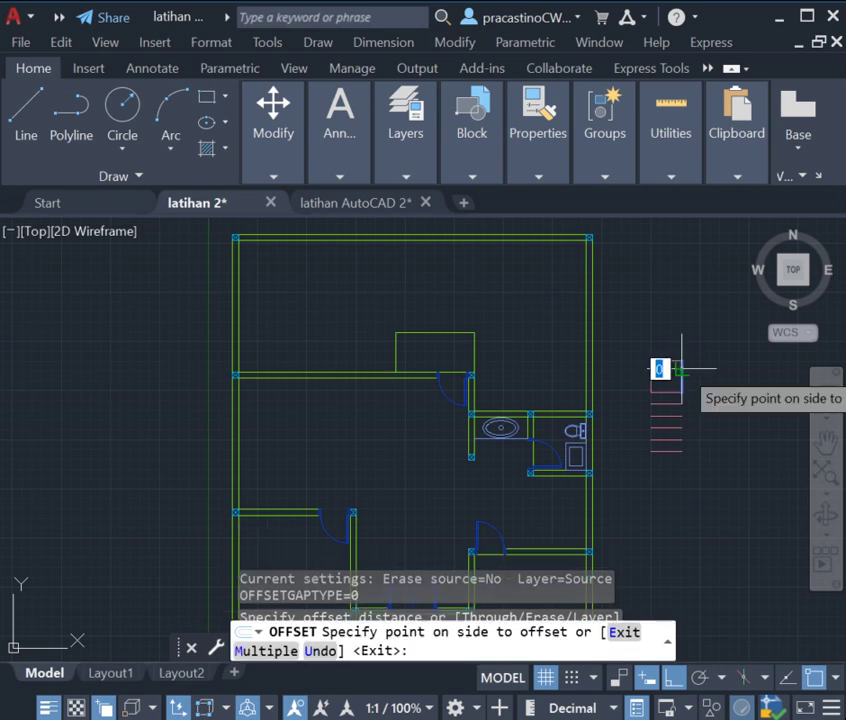
click(708, 380)
click(694, 362)
click(717, 387)
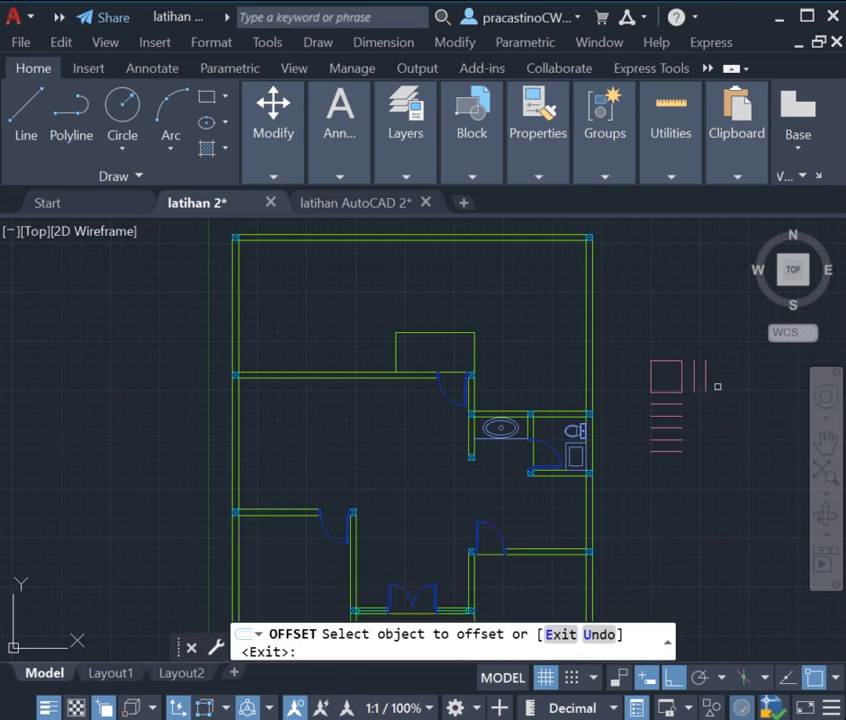
click(705, 382)
click(718, 380)
click(717, 379)
click(731, 380)
click(731, 380)
click(742, 382)
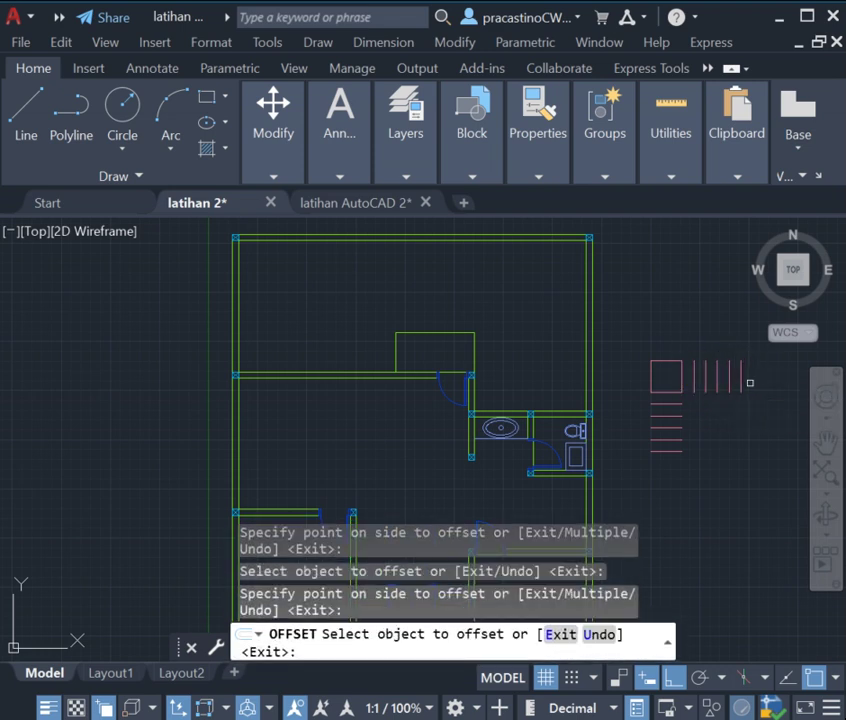